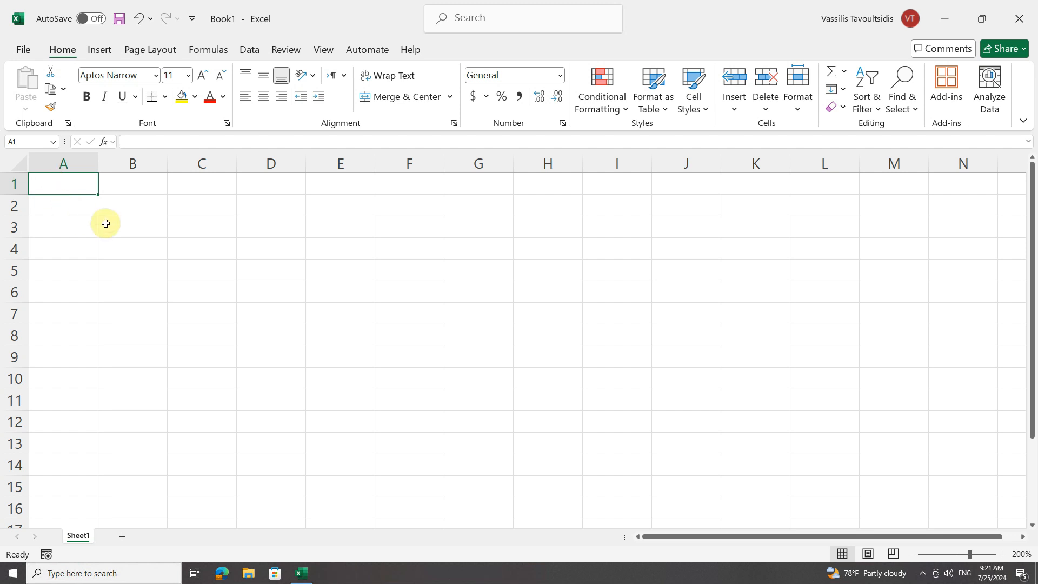
Enter "Poetry" in cell A1
type("Poetry")
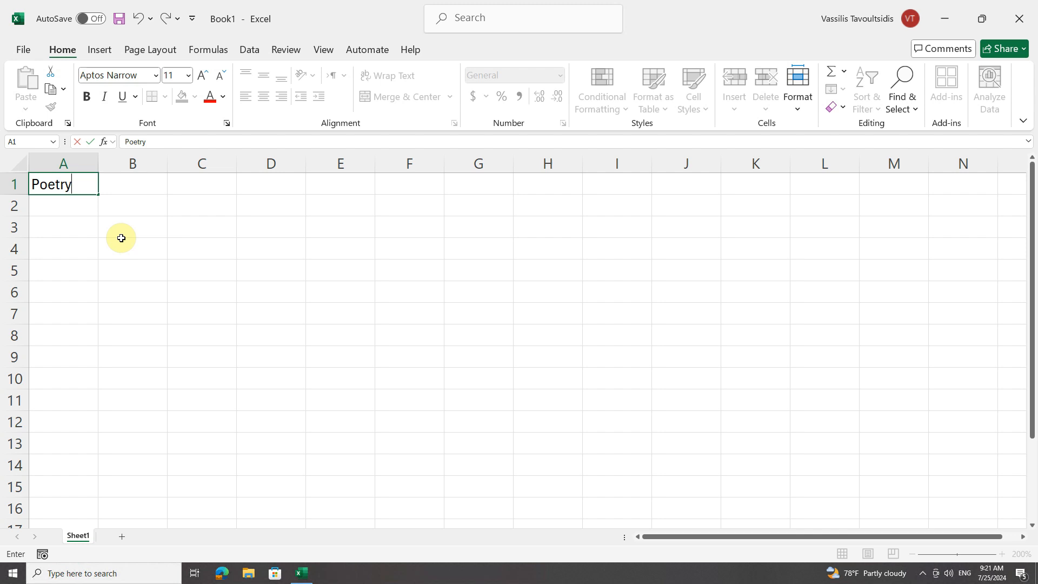
key("Return")
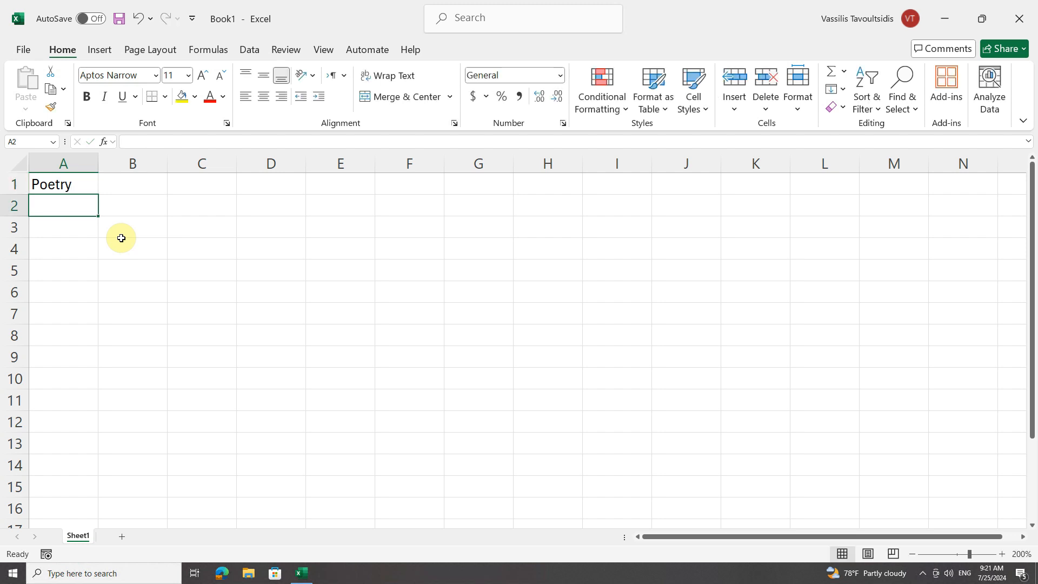
left_click(49, 182)
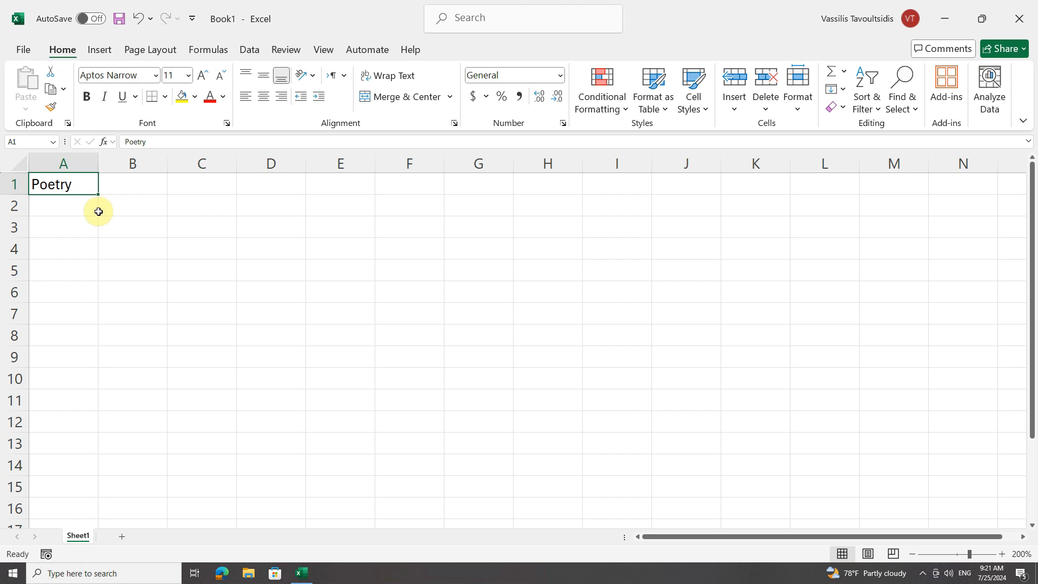
Select the cell range C2:I11
left_click(207, 208)
left_click_drag(206, 209, 609, 396)
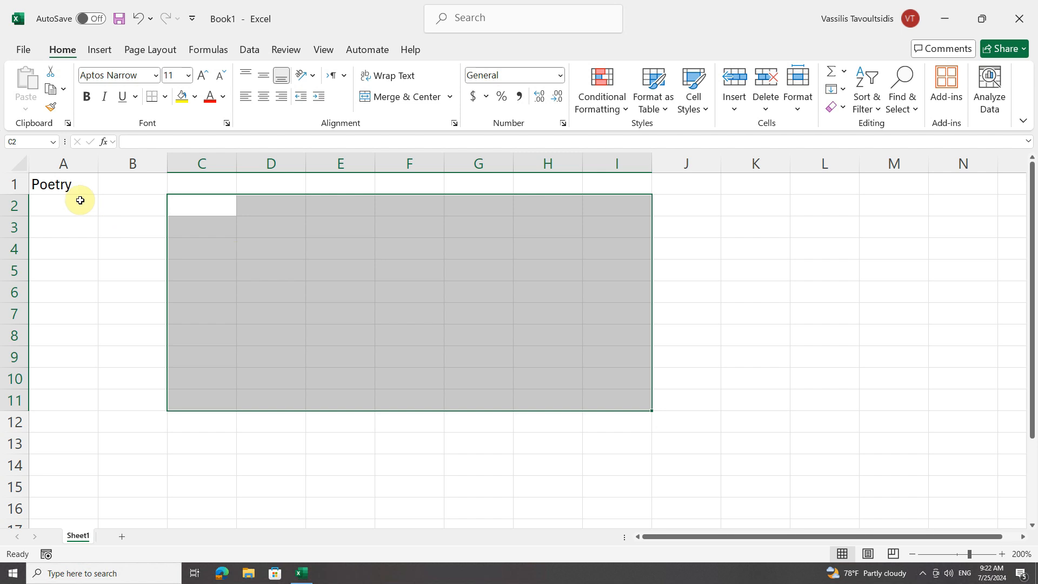
Autofill "Poetry" from cell A1 down to A12 and extend it from A12 to A15
left_click(62, 186)
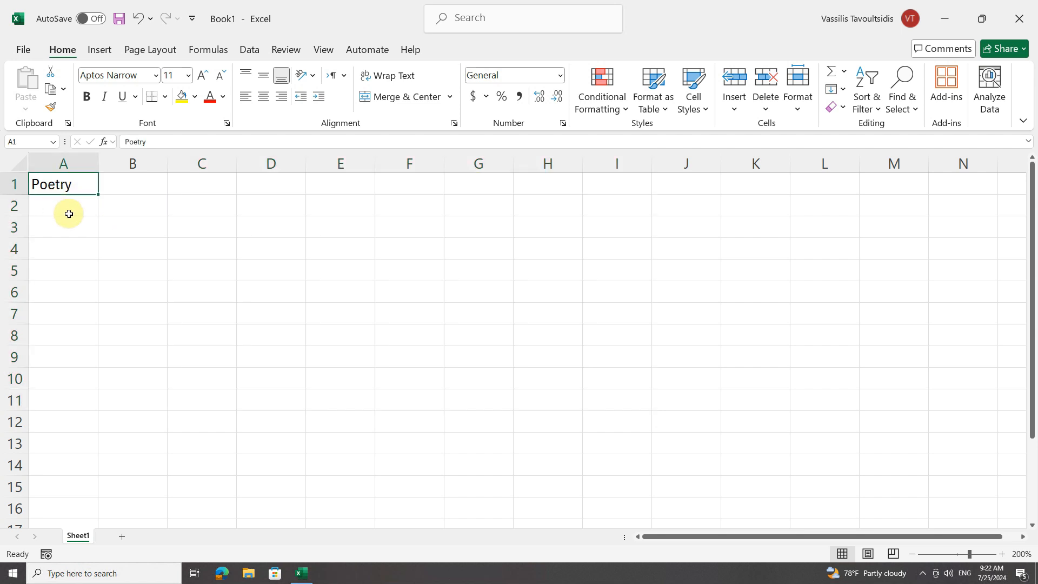
left_click_drag(98, 196, 70, 423)
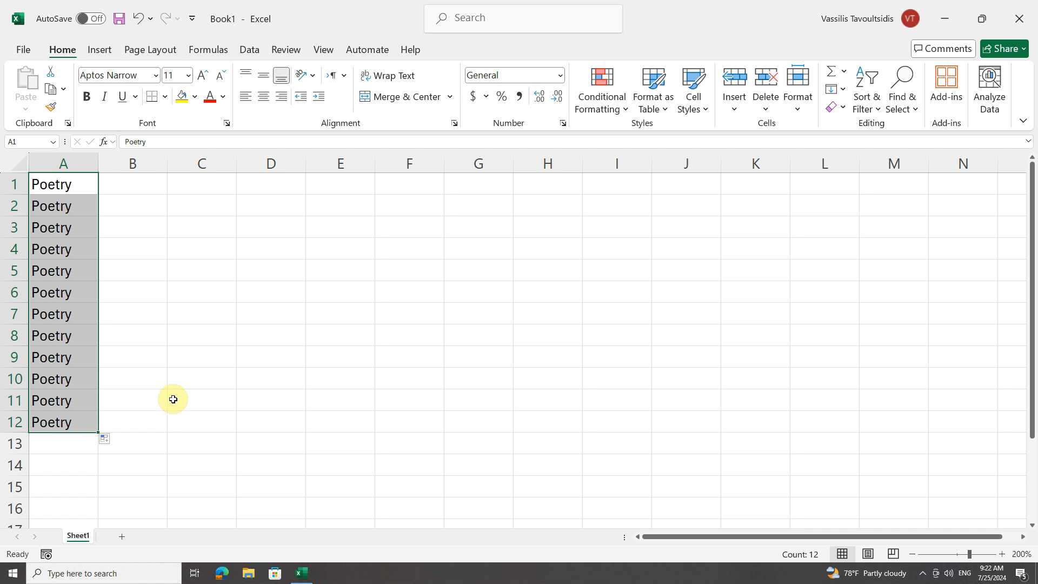
left_click(66, 422)
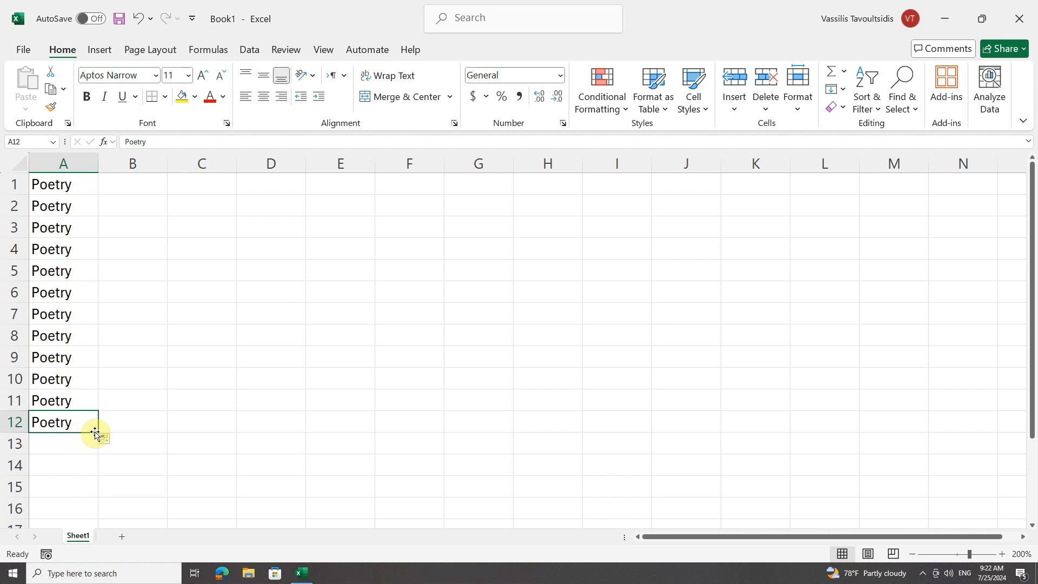
left_click_drag(97, 432, 278, 497)
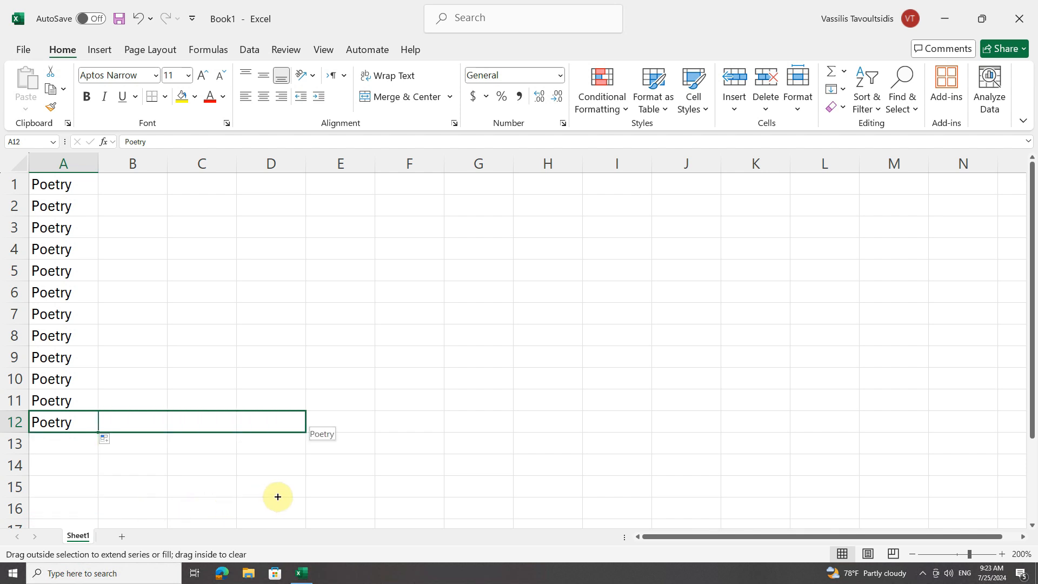
left_click_drag(278, 497, 58, 489)
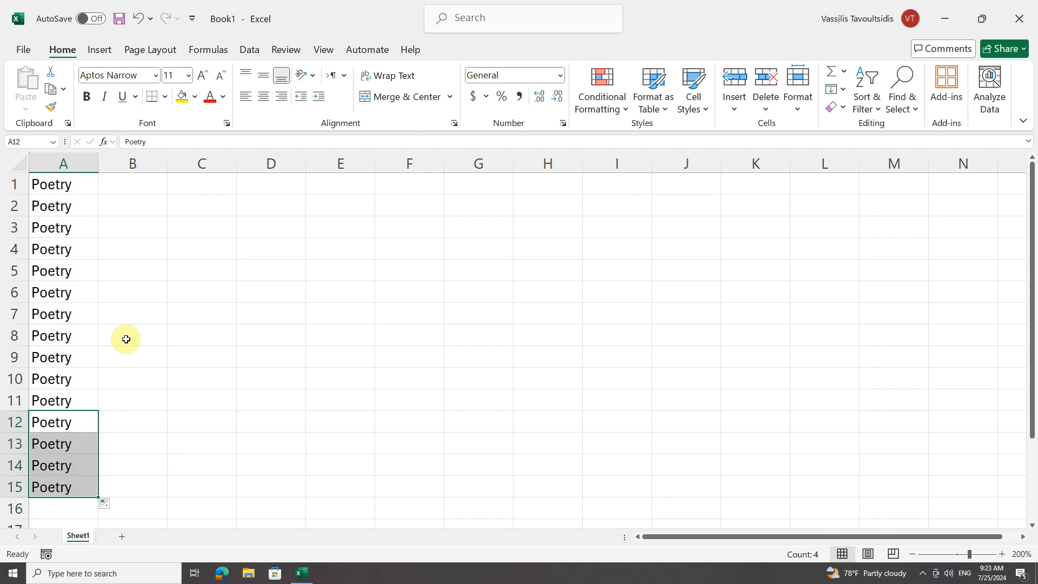
Autofill "Poetry" from cell A1 across to G1 and fill that row down through row 15
left_click(48, 186)
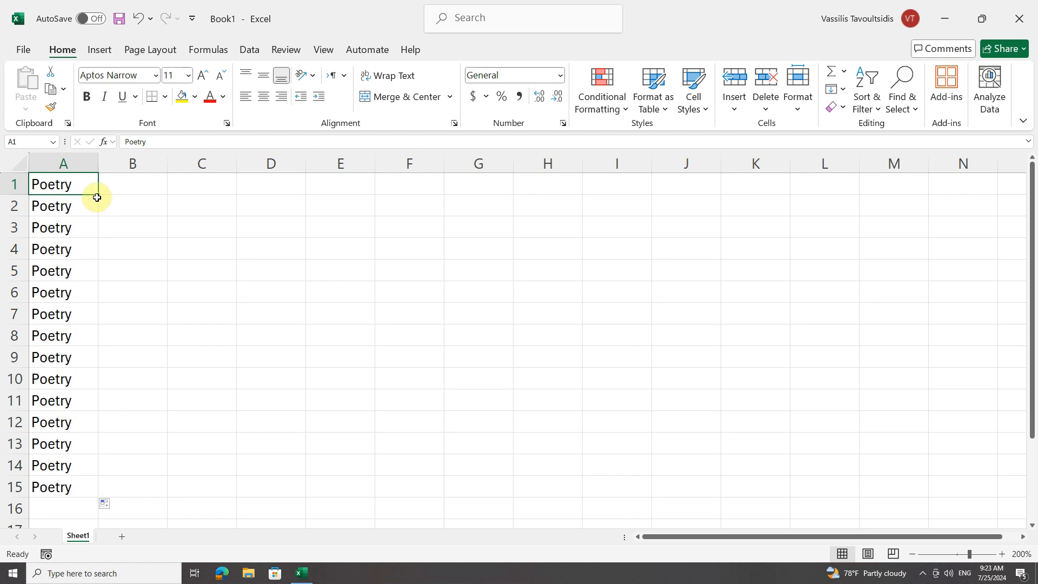
left_click_drag(98, 196, 488, 203)
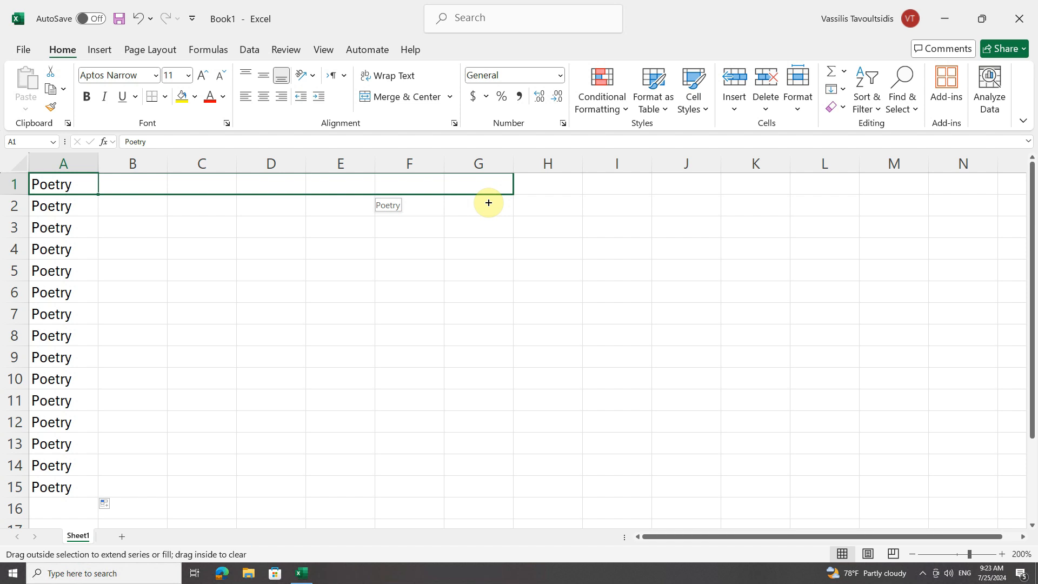
left_click_drag(488, 203, 487, 201)
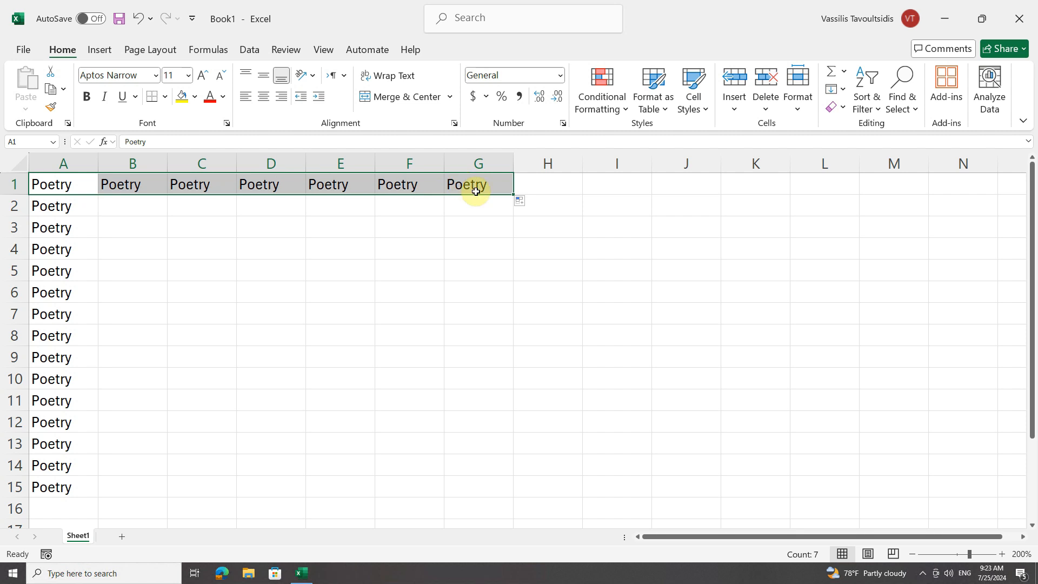
left_click_drag(512, 195, 486, 489)
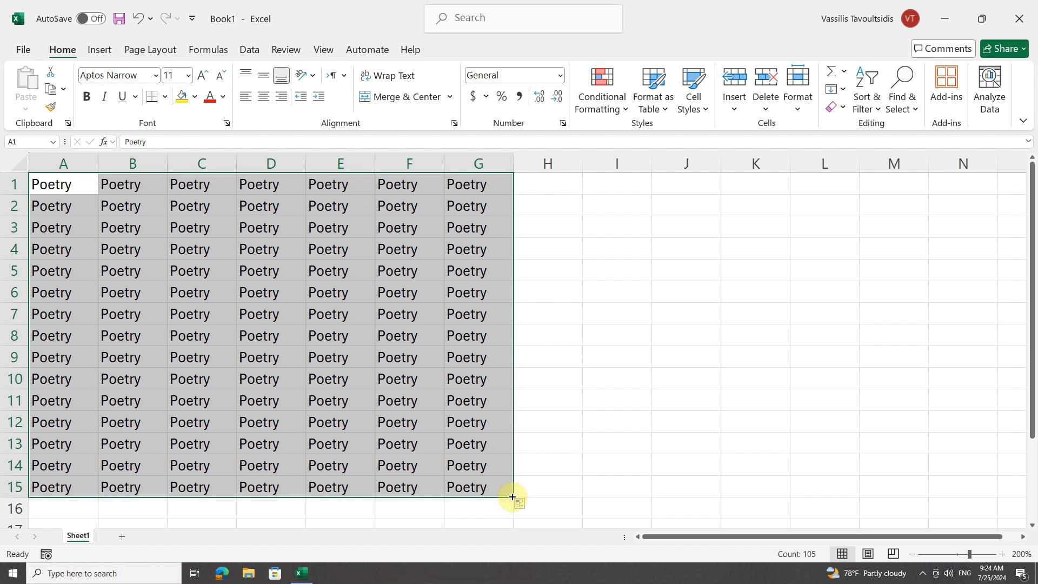
Move the block A1:G15 to E2:K16 and move its second row, E3:K3, to A3:G3
left_click_drag(514, 346, 723, 368)
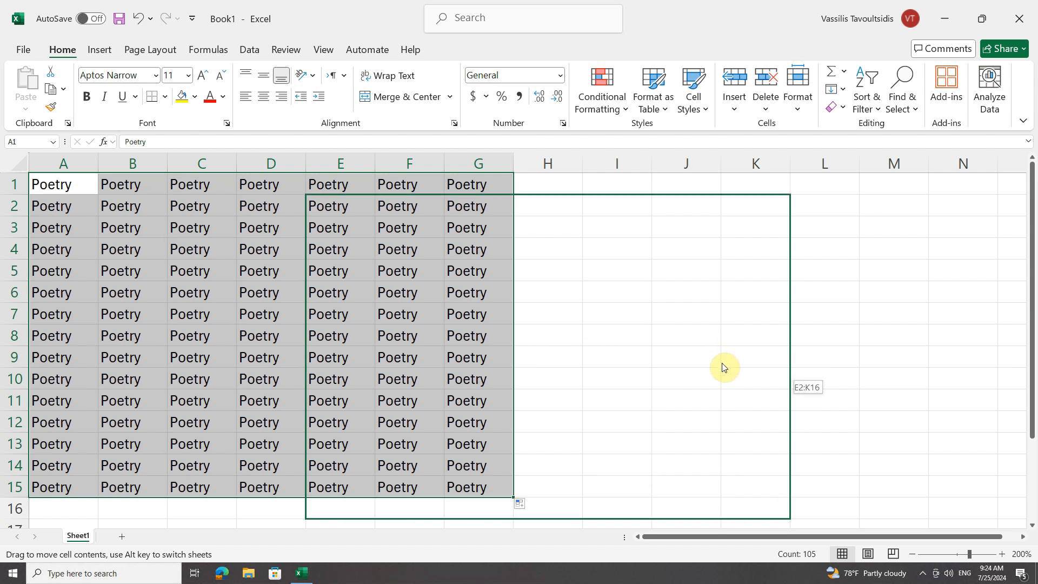
left_click_drag(724, 368, 723, 366)
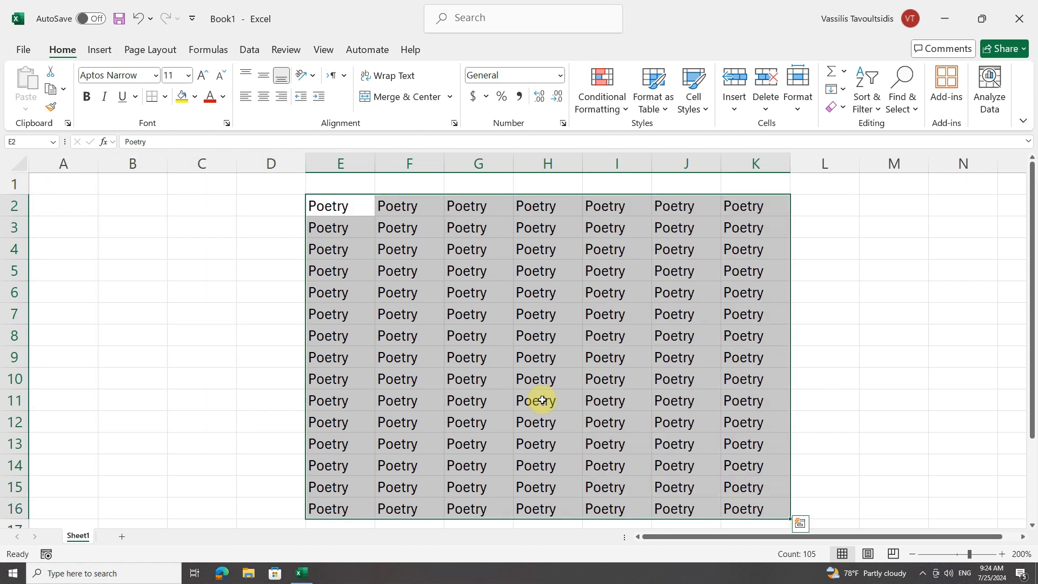
left_click_drag(339, 227, 730, 229)
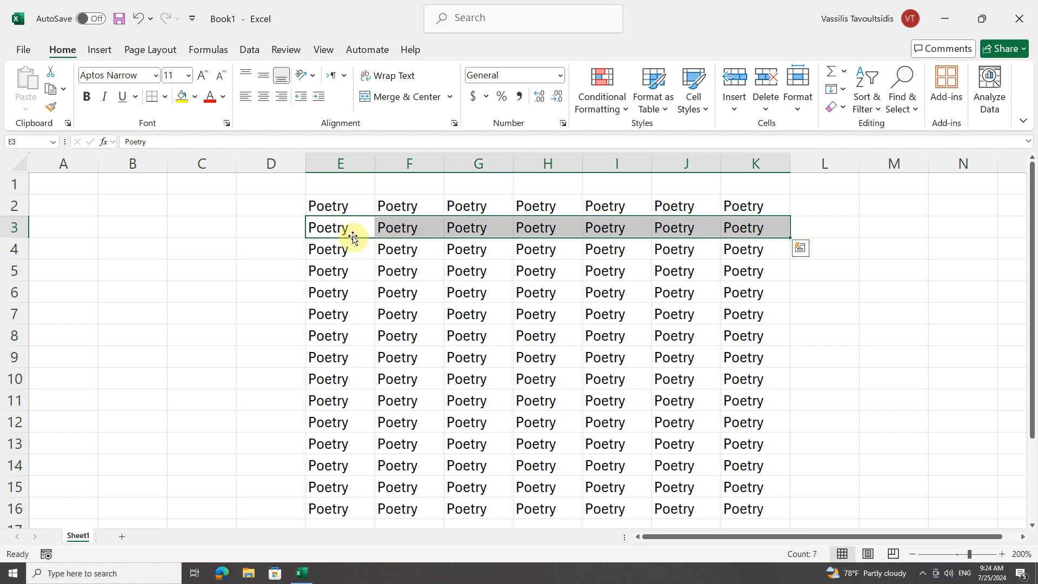
left_click_drag(352, 238, 78, 231)
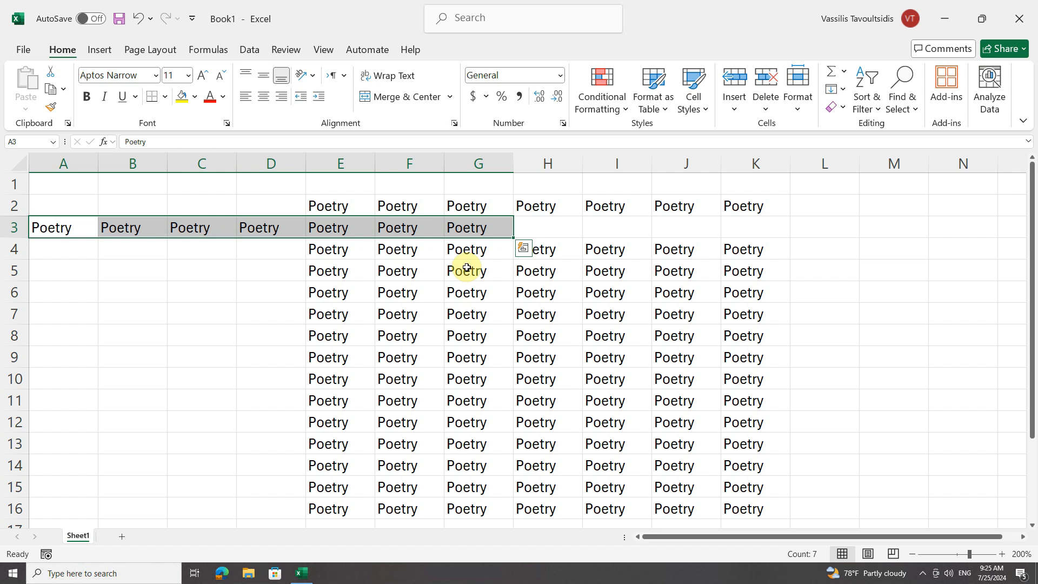
Clear the contents of the entire worksheet
key("ctrl+a")
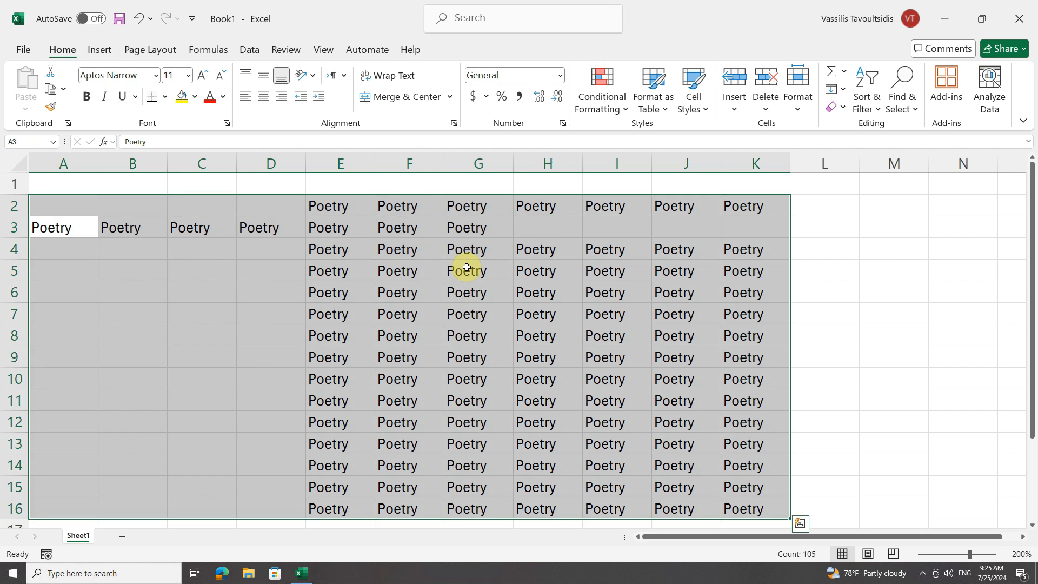
key("ctrl+a")
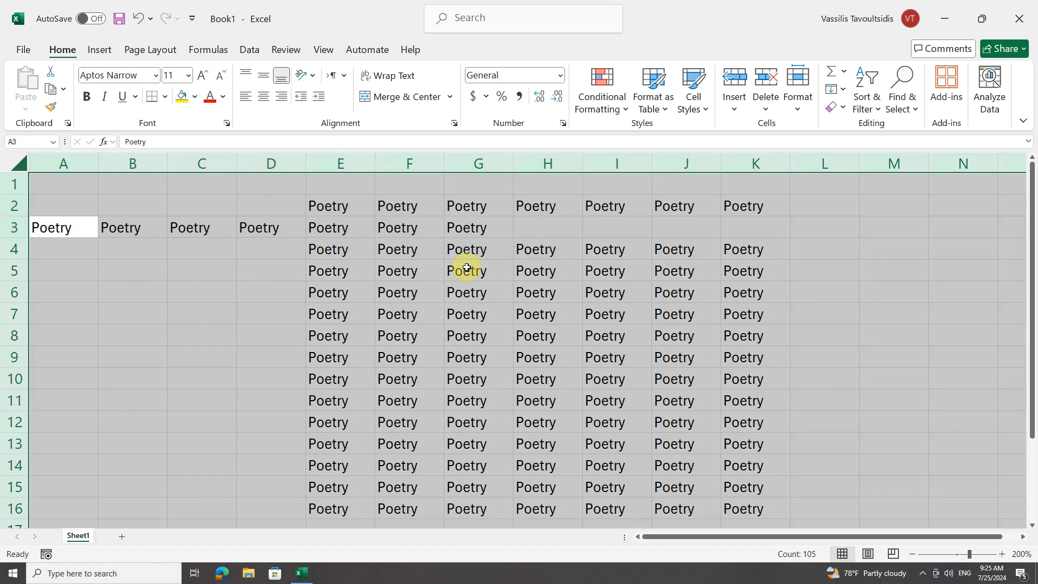
key("Delete")
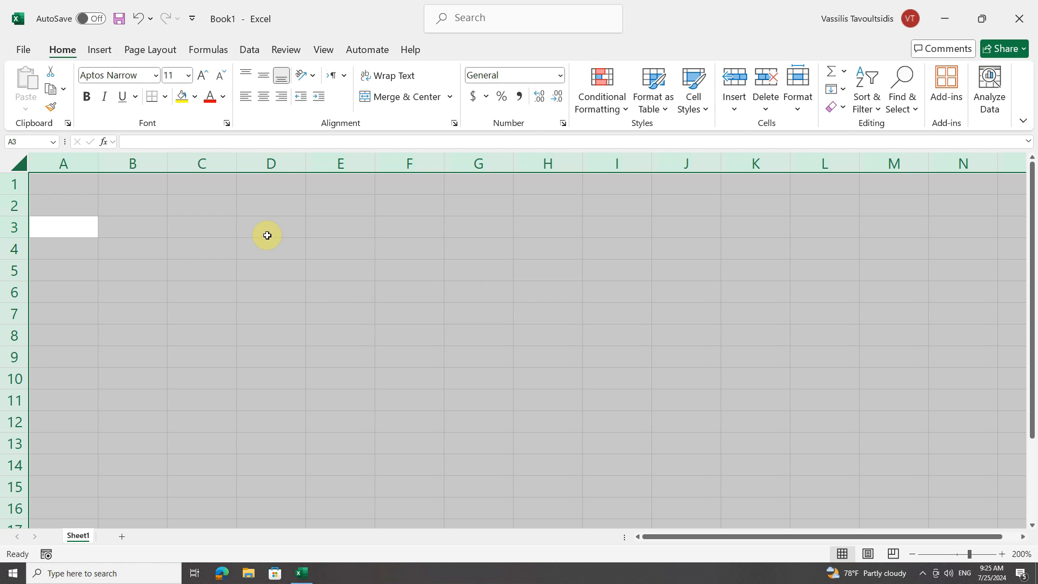
Enter "Monday" in cell D2 and autofill the weekday series down to D15
left_click(262, 206)
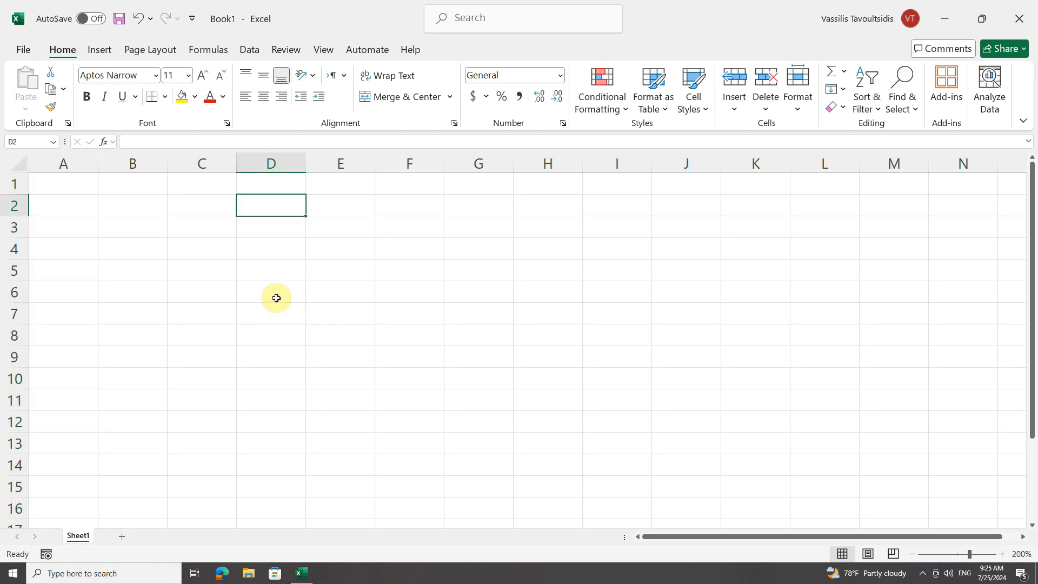
type("Monday")
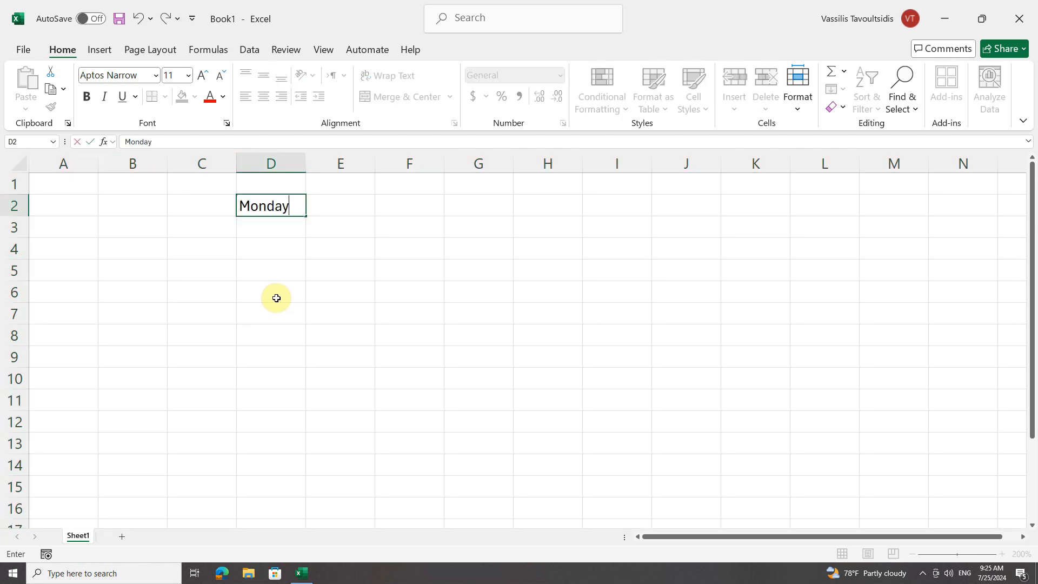
key("Return")
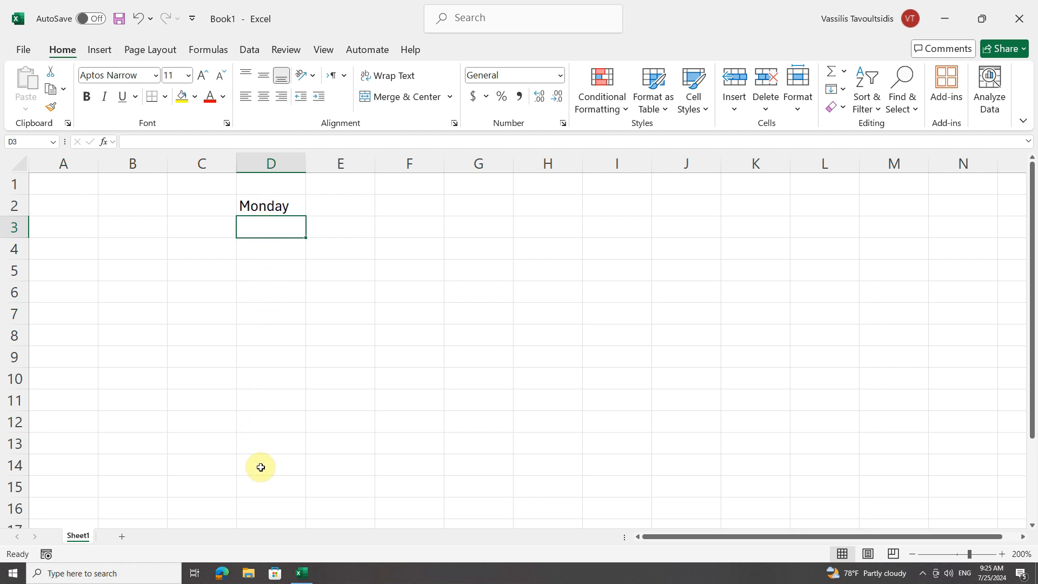
left_click(270, 206)
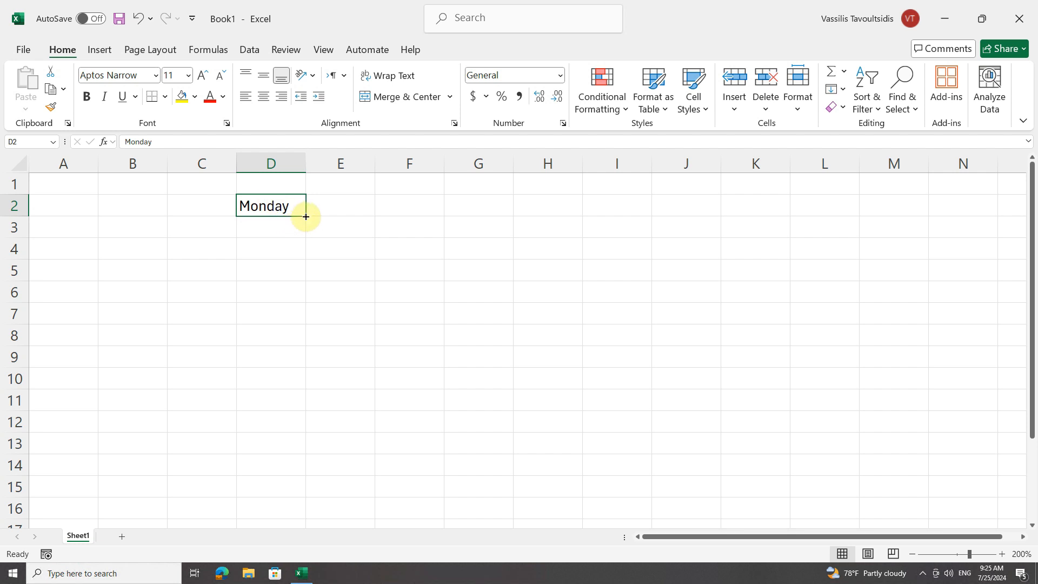
left_click_drag(306, 217, 299, 294)
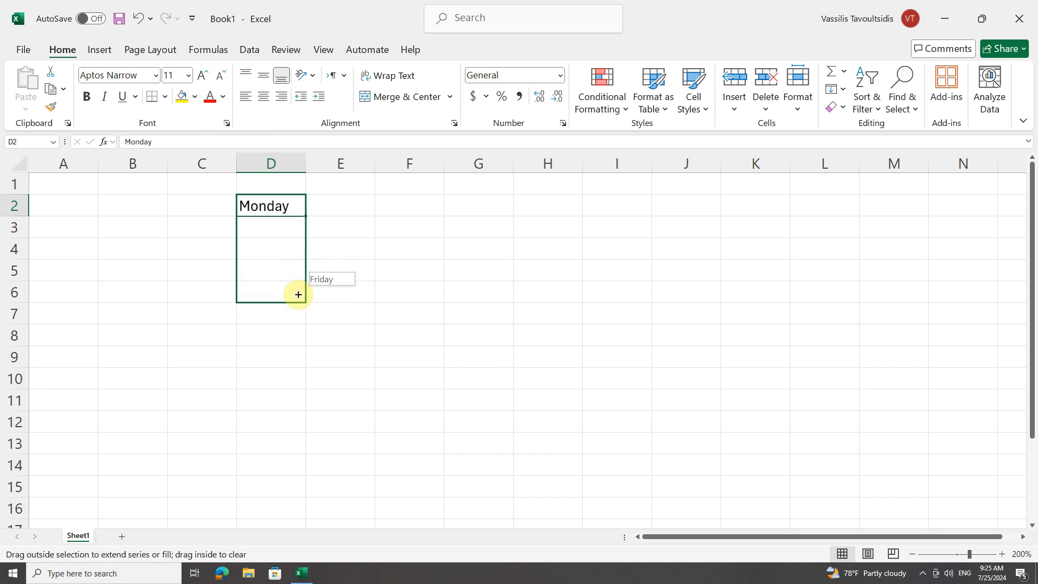
left_click_drag(299, 294, 293, 339)
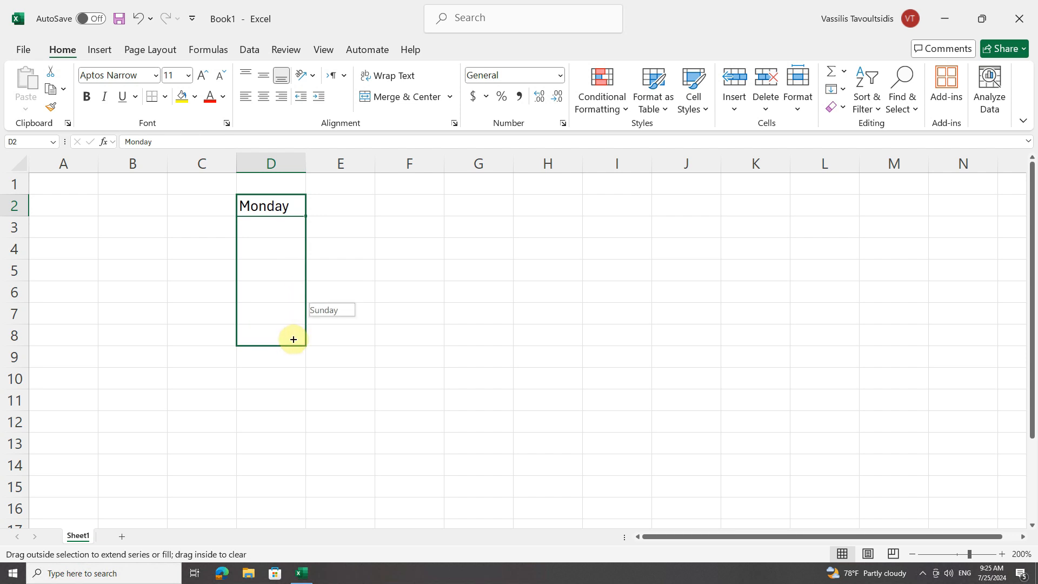
left_click_drag(293, 339, 275, 491)
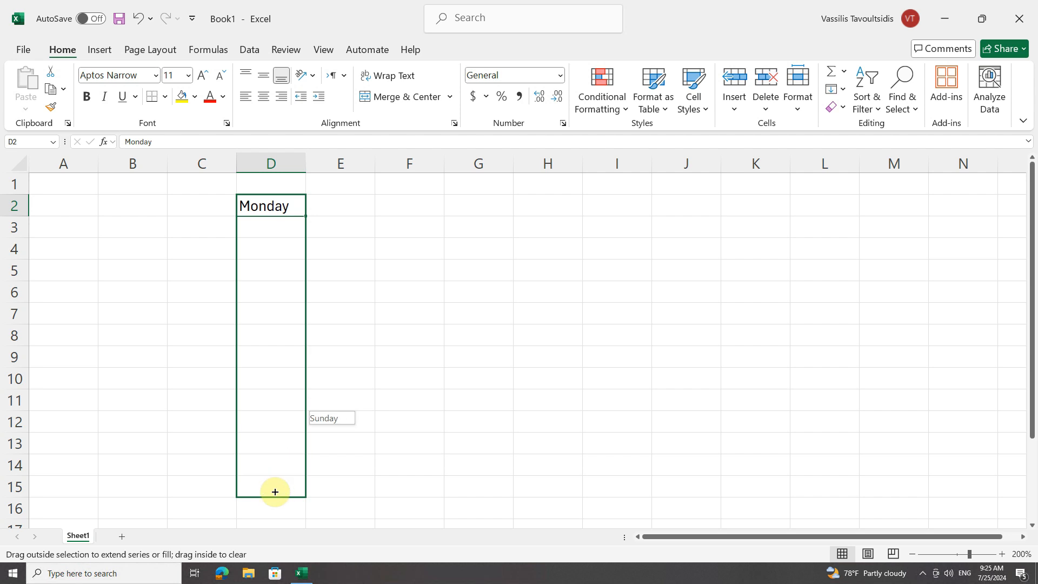
left_click_drag(275, 491, 274, 491)
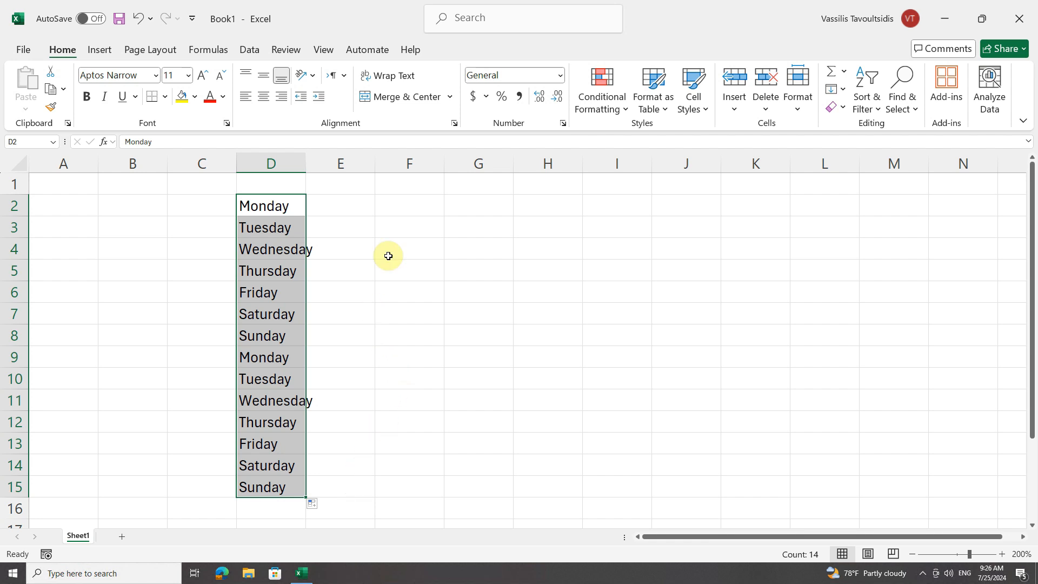
Enter "March" in cell F2 and autofill the month series down to F12
left_click(402, 210)
type("March")
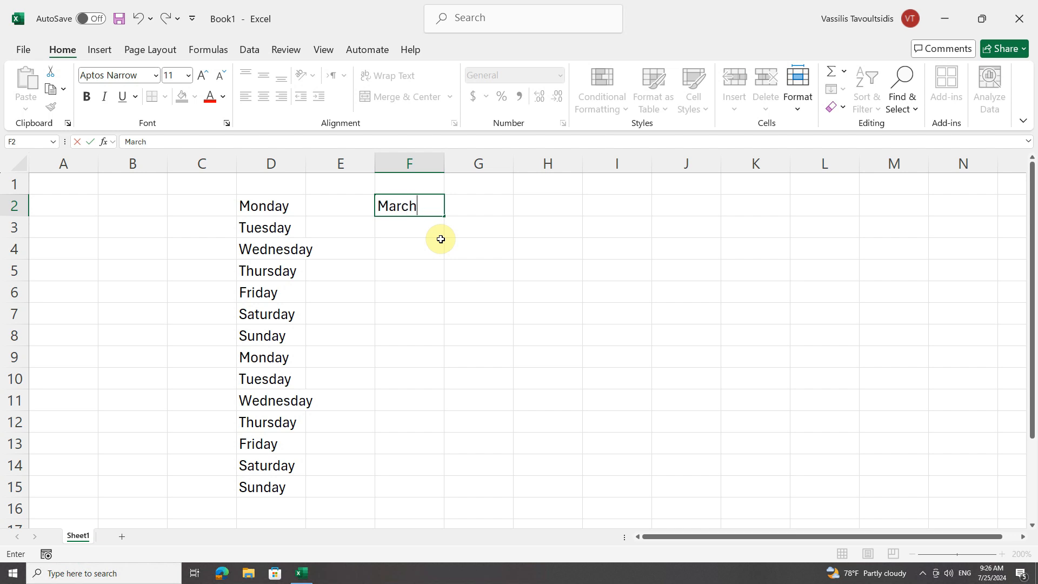
left_click_drag(445, 216, 438, 425)
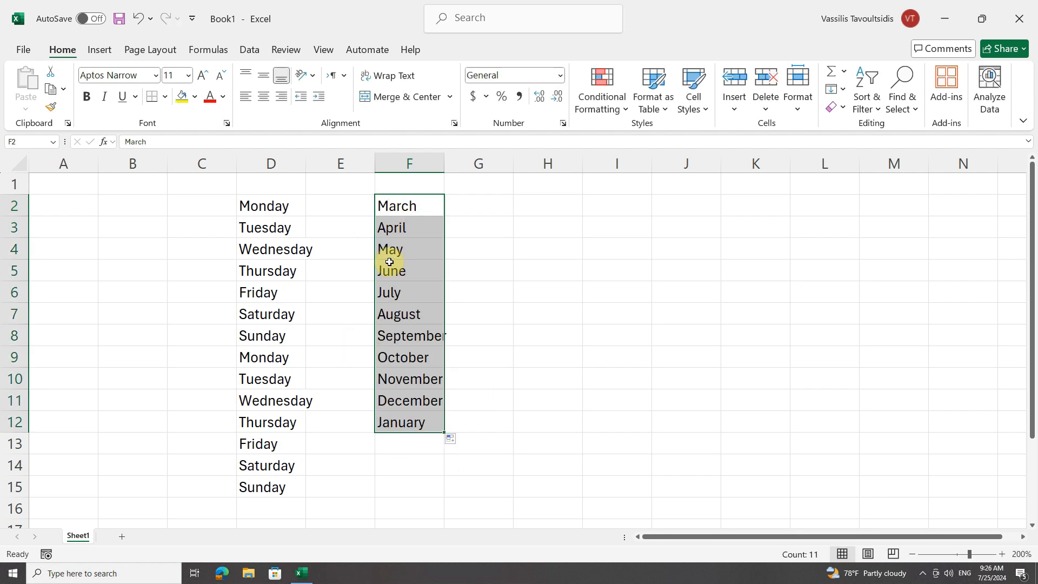
Autofill the weekdays backwards from "Friday" in D6 across row 6 to A6
left_click(260, 293)
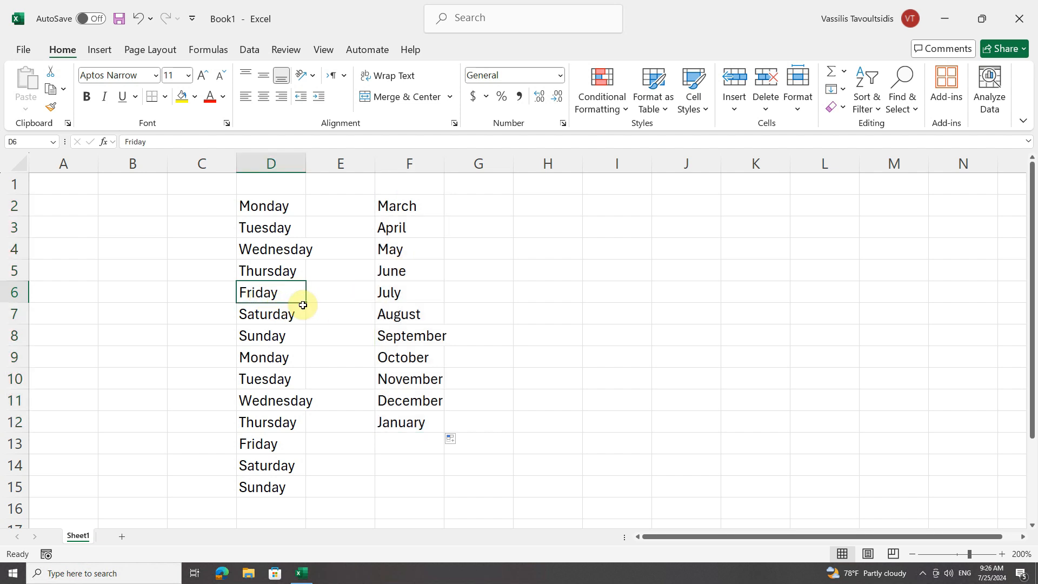
left_click_drag(305, 305, 50, 294)
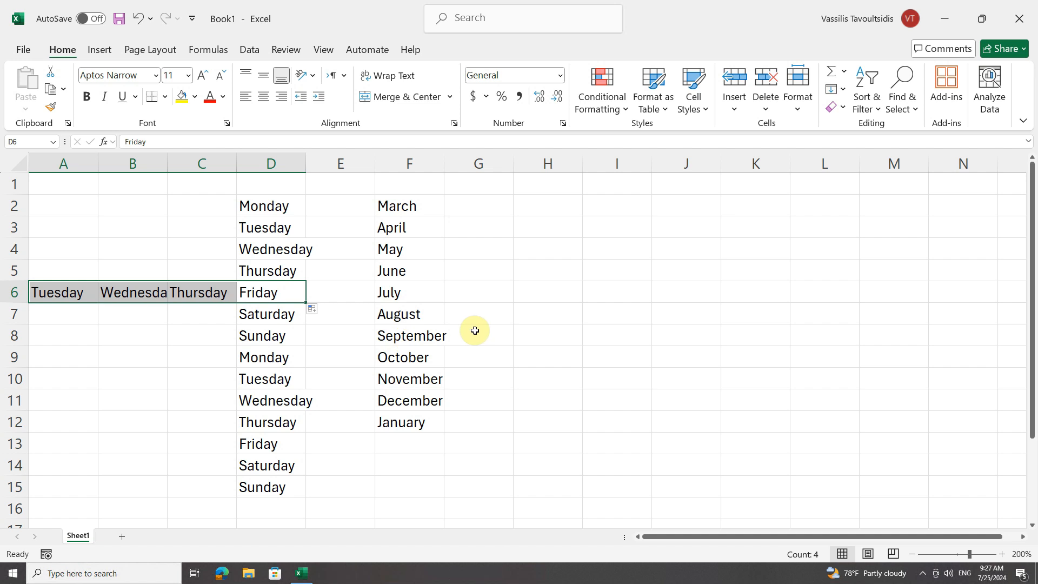
Enter 1 in cell H2, fill it down to H6, and clear the contents of H2:H6
left_click(536, 206)
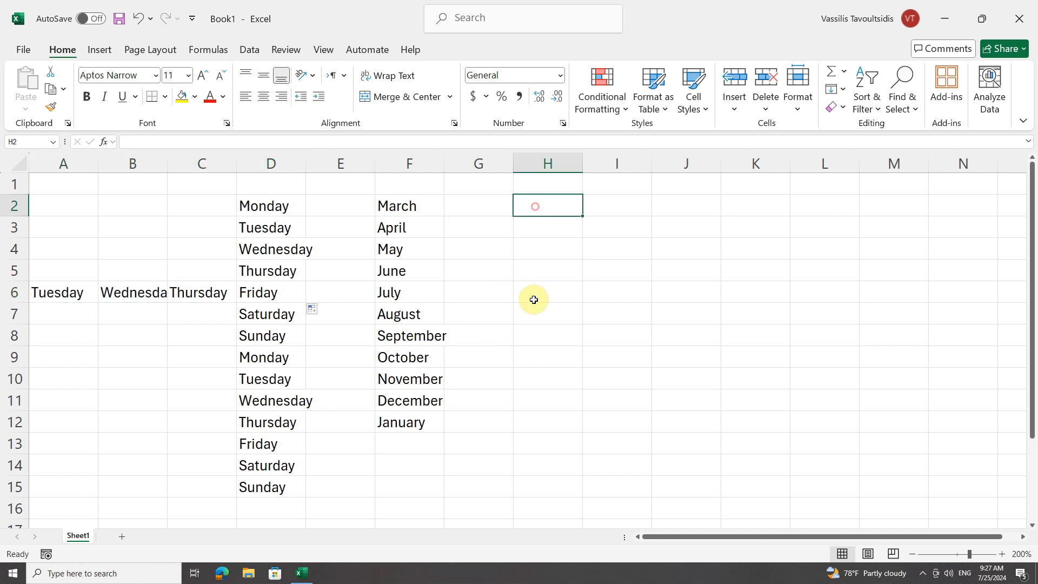
type("1")
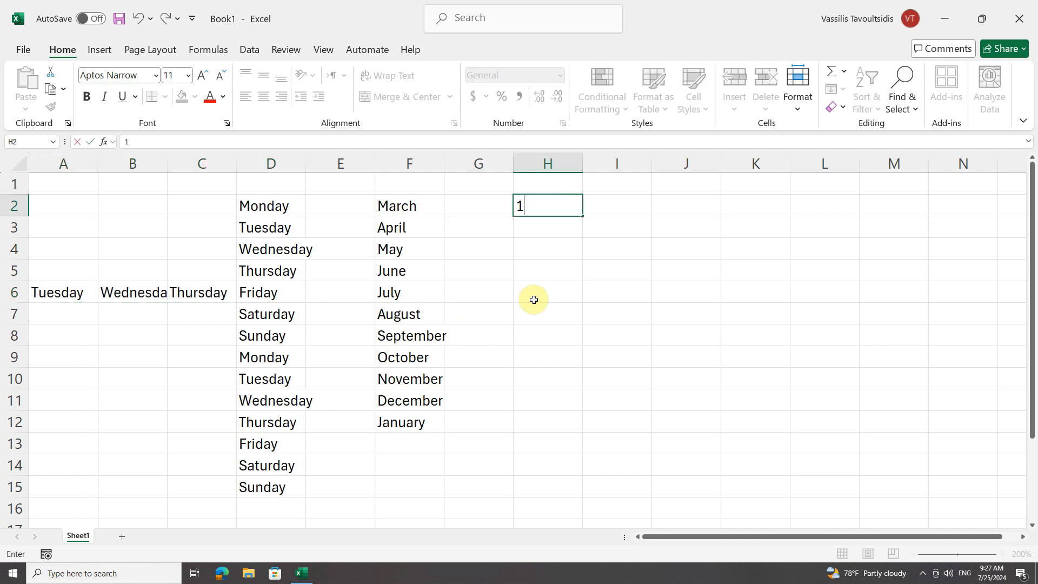
left_click_drag(583, 216, 578, 298)
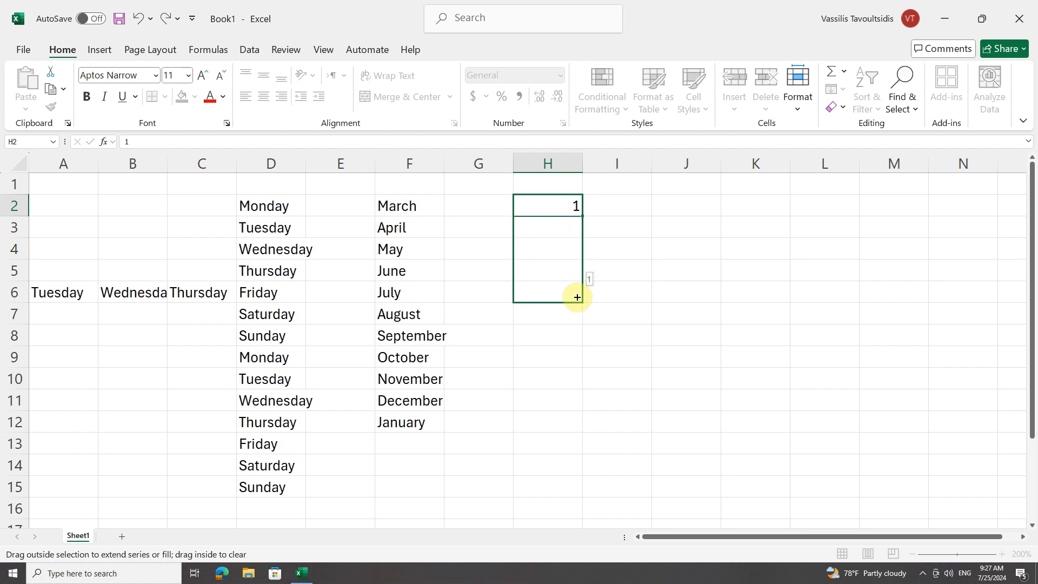
left_click_drag(577, 298, 577, 297)
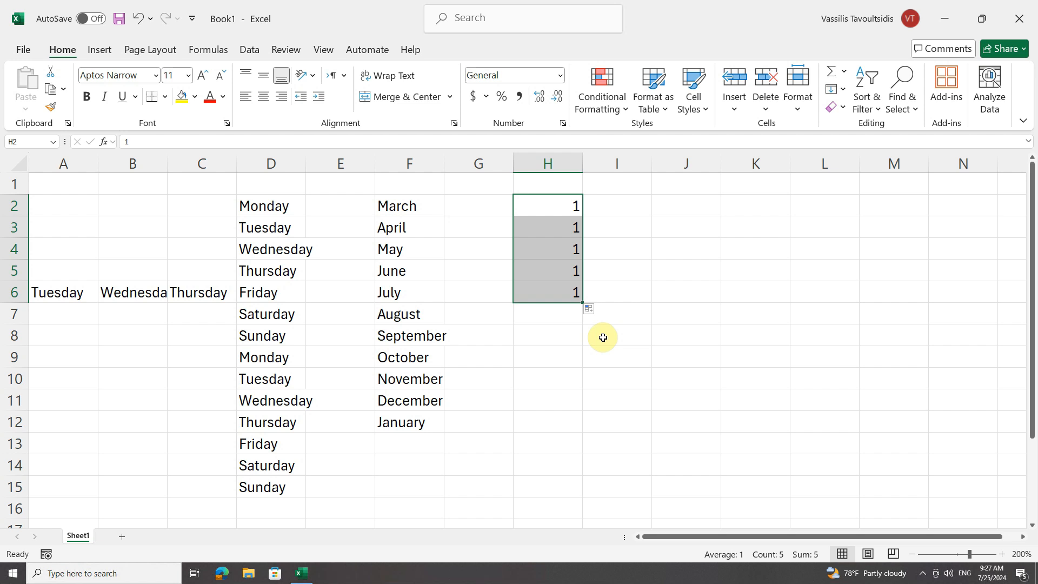
key("Delete")
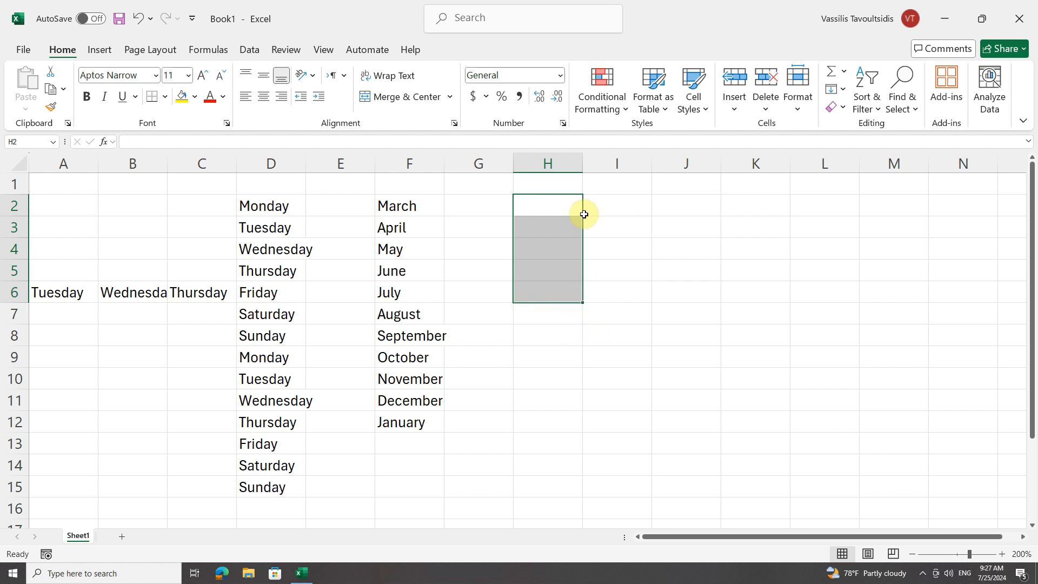
Enter 1 in H2 and 2 in H3, and autofill the number series down to H15
left_click(545, 207)
type("1")
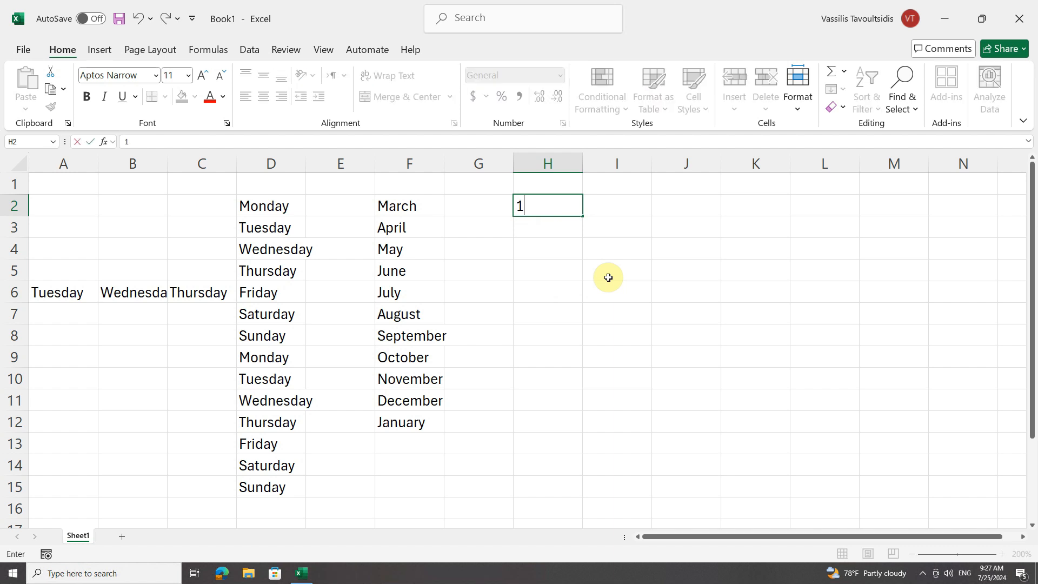
key("Return")
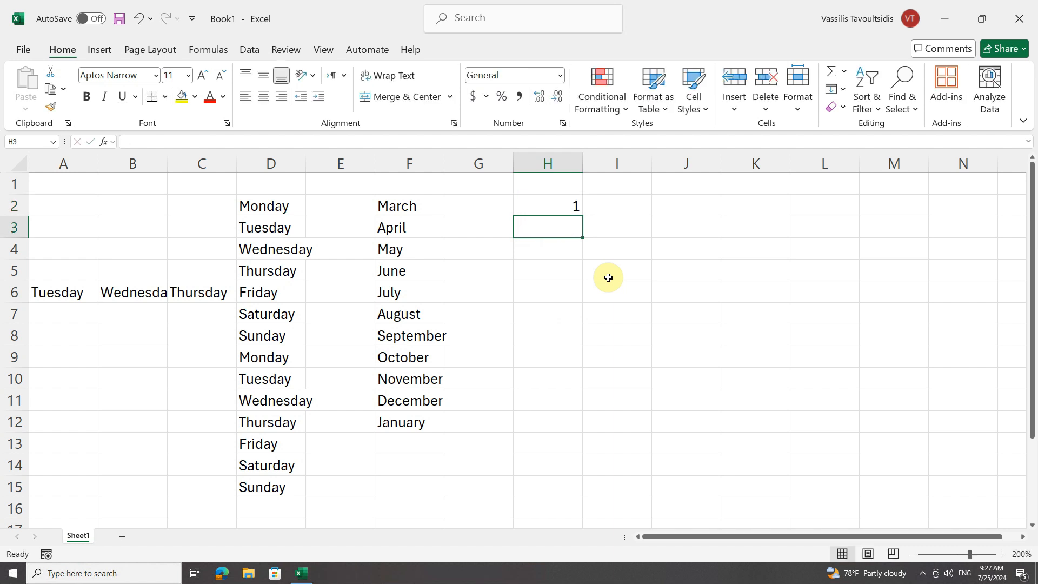
type("2")
key("Return")
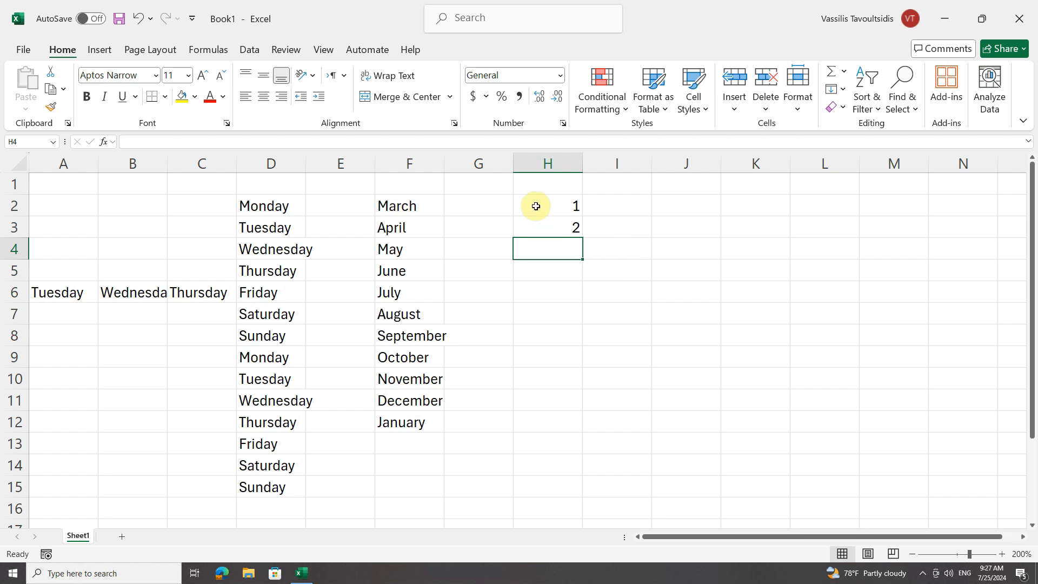
left_click_drag(536, 206, 559, 498)
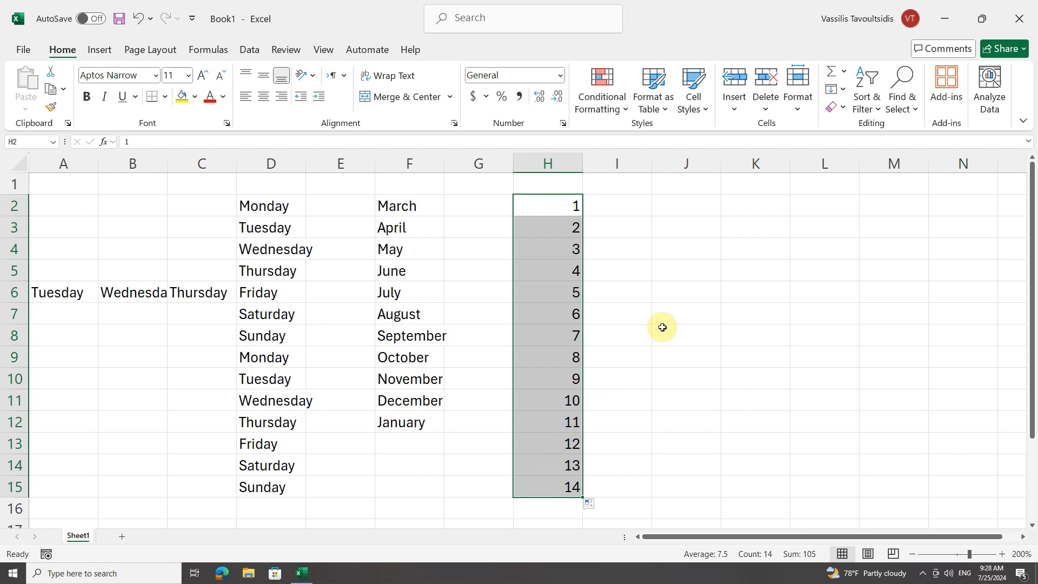
Enter 0 in I2 and 2 in I3, and autofill the even-number series down to I15
left_click(617, 209)
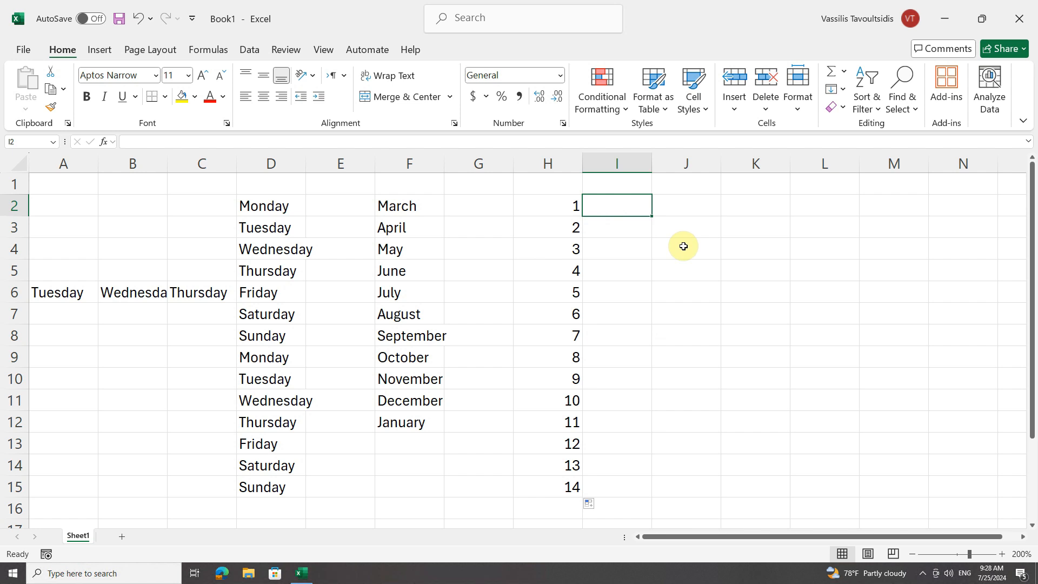
type("0")
key("Return")
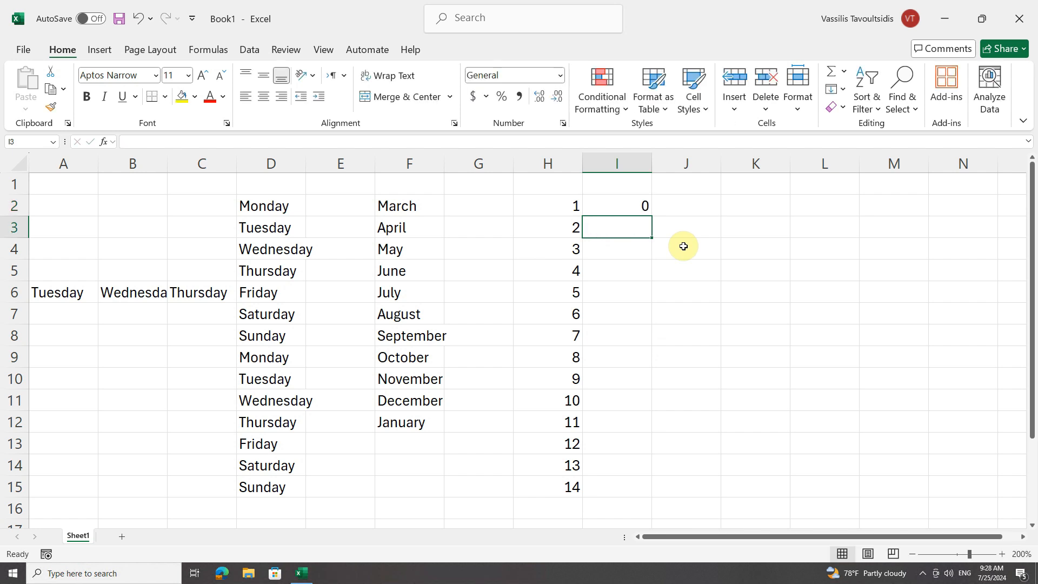
type("2")
key("Return")
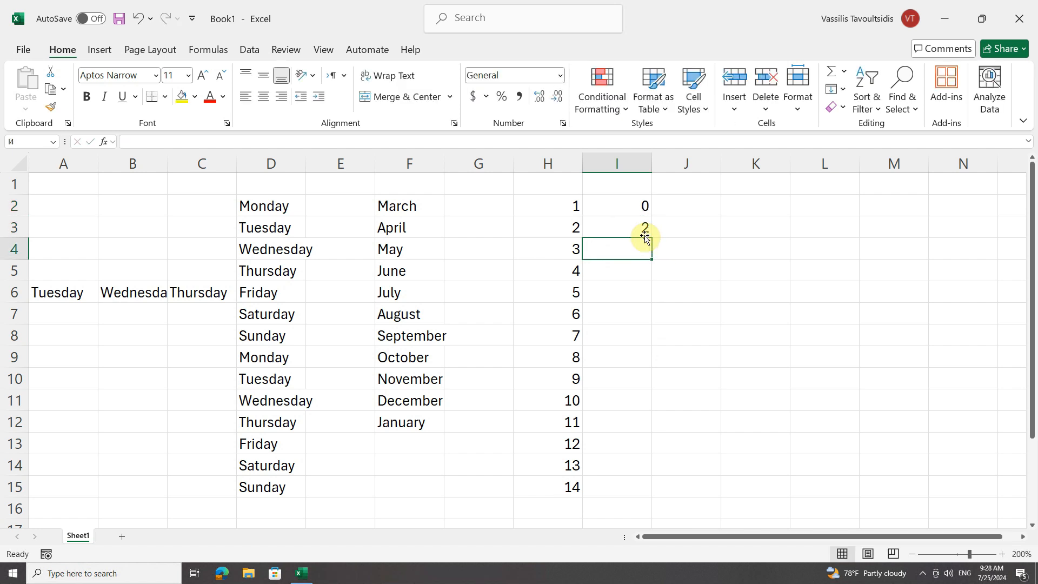
left_click(619, 210)
left_click_drag(620, 219, 625, 495)
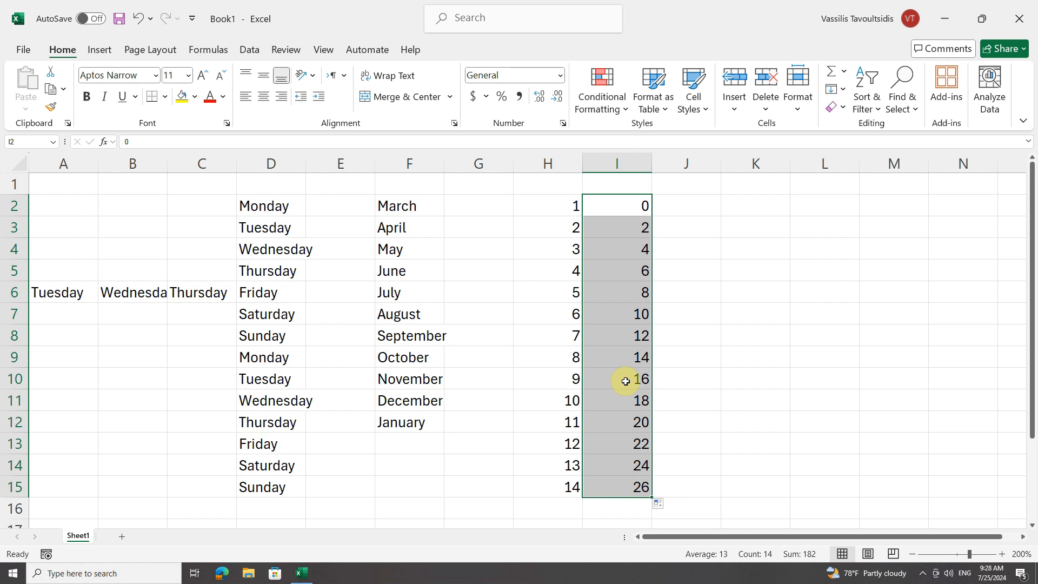
Enter 1 in J2 and 5 in J3, and autofill the series in increments of 4 down to J15
left_click(691, 203)
type("1")
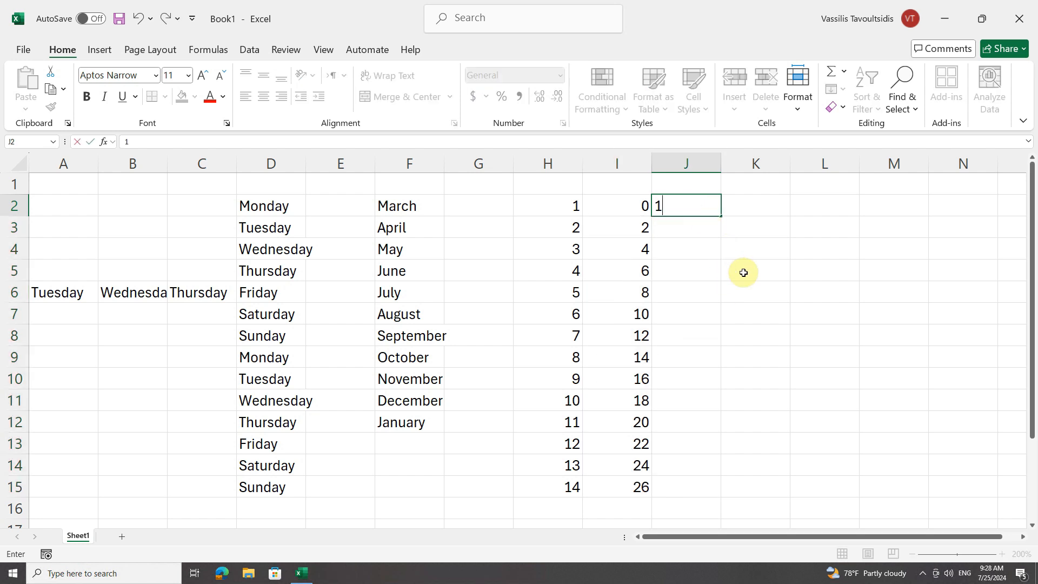
key("Return")
type("5")
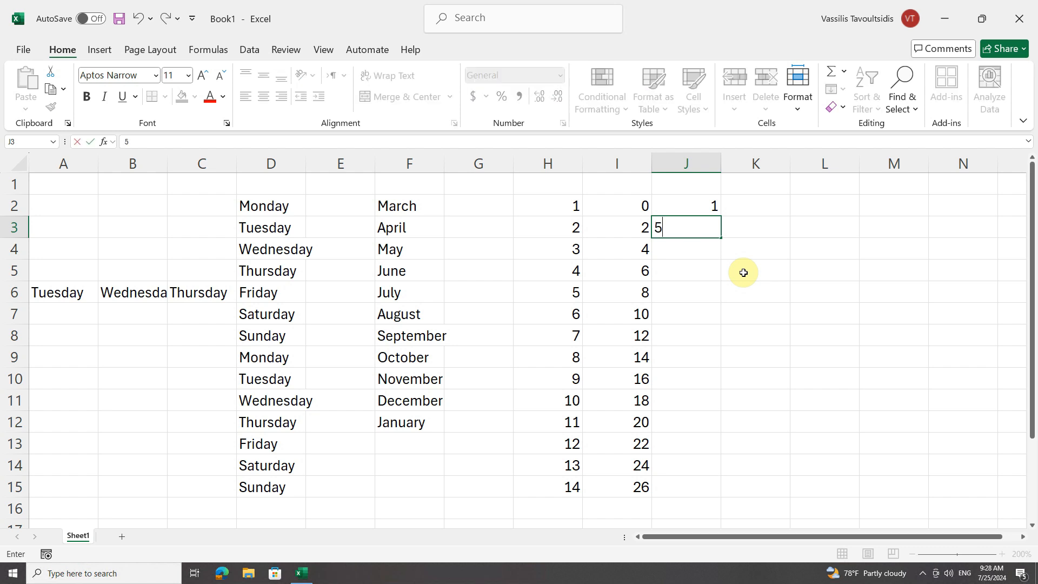
key("Return")
left_click_drag(698, 209, 707, 497)
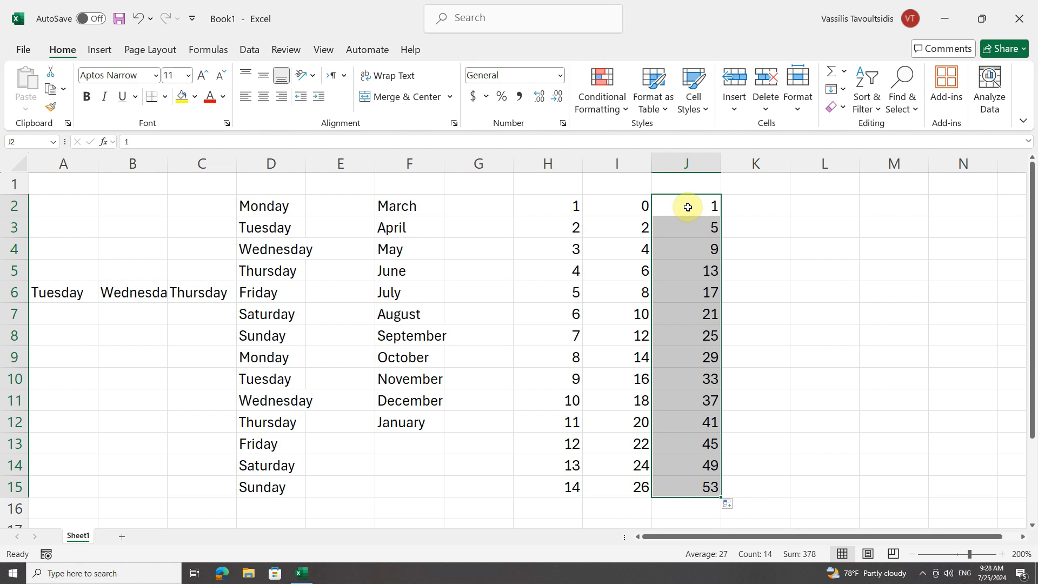
Autofill daily dates from 1/6/2025 in L2 down to L15 and autofit the width of column L
left_click(827, 205)
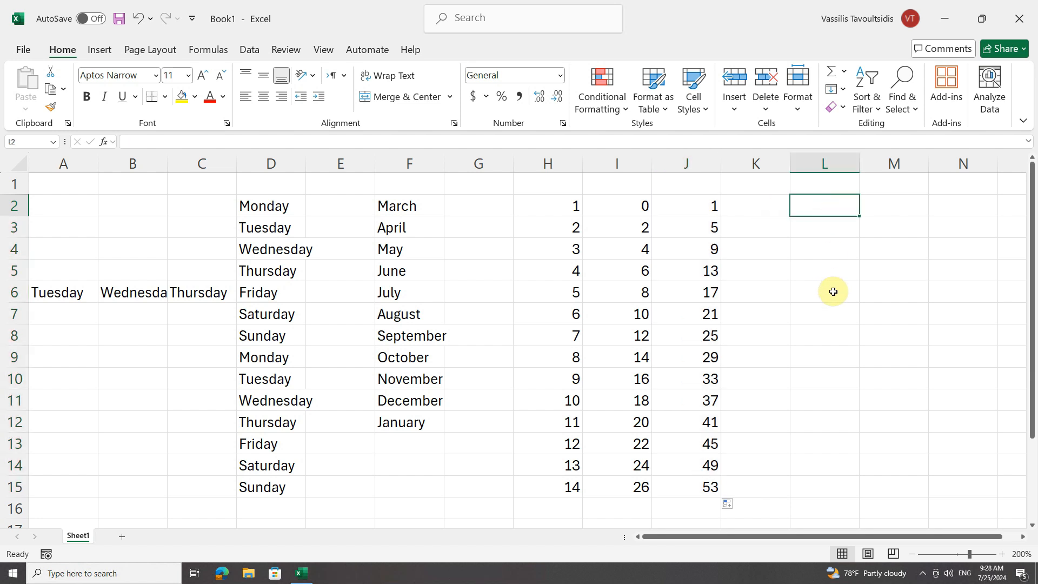
type("1/6/20")
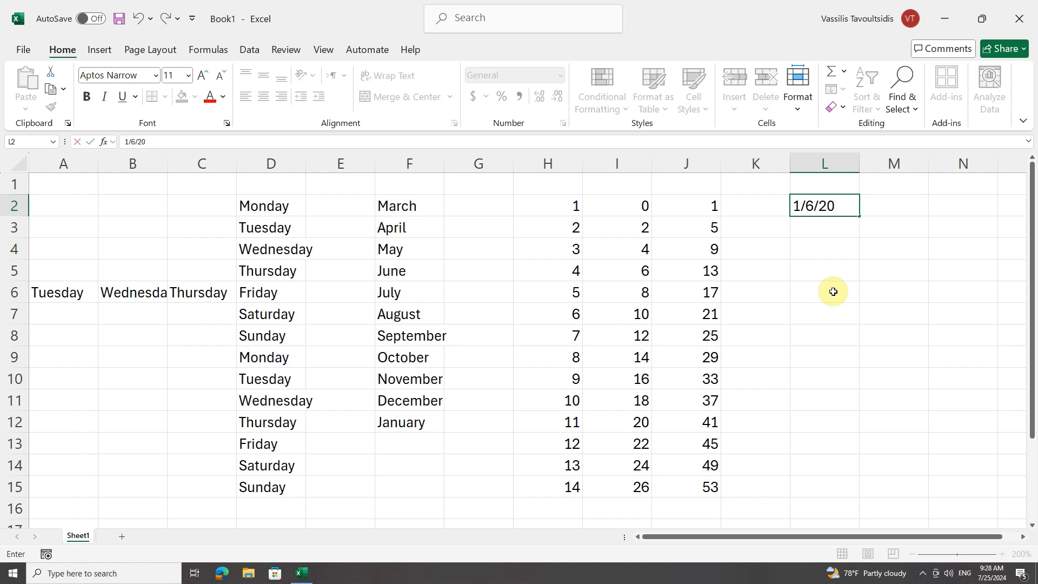
type("25")
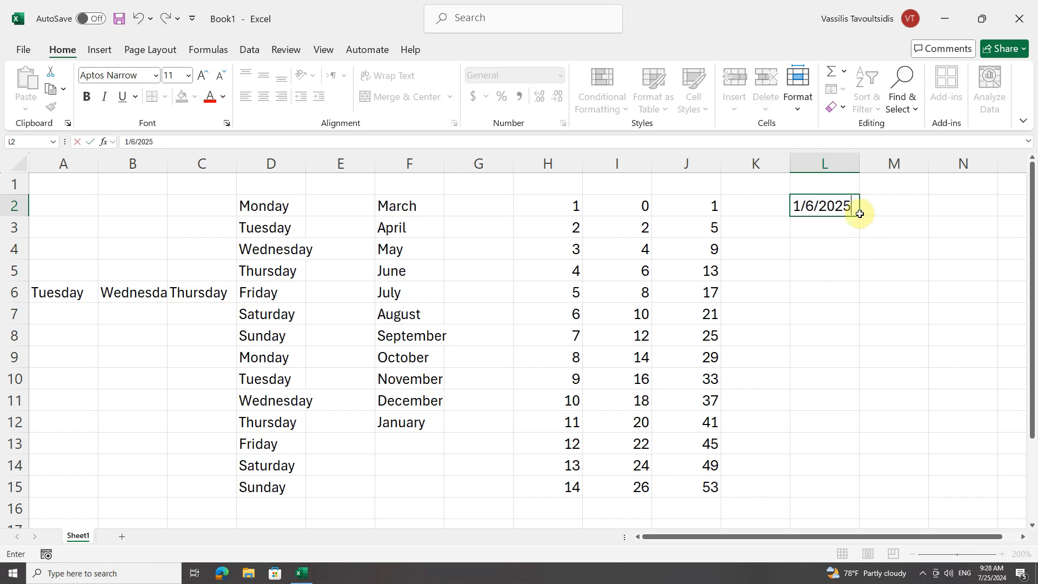
left_click_drag(859, 215, 842, 496)
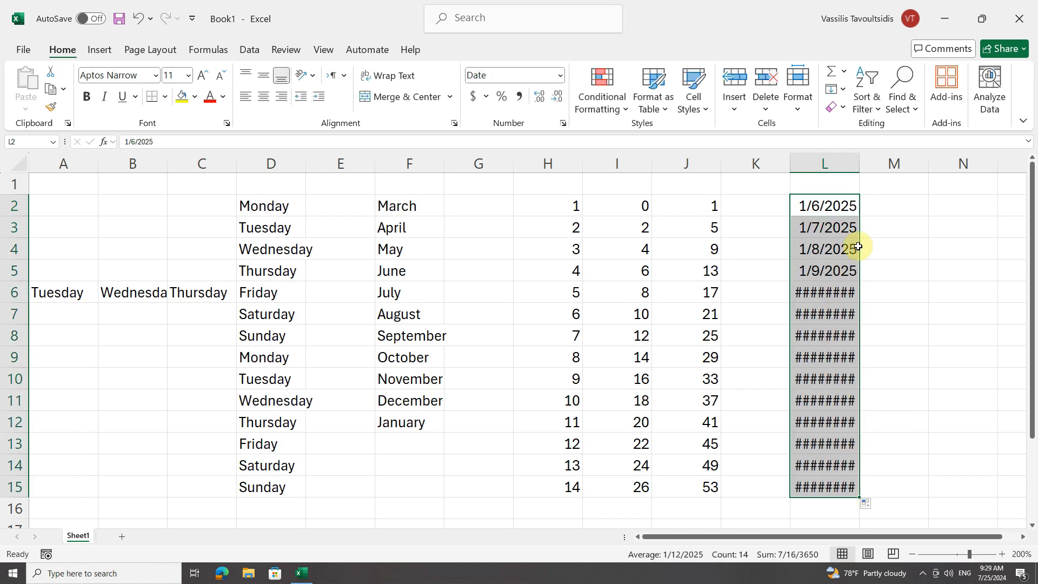
double_click(859, 163)
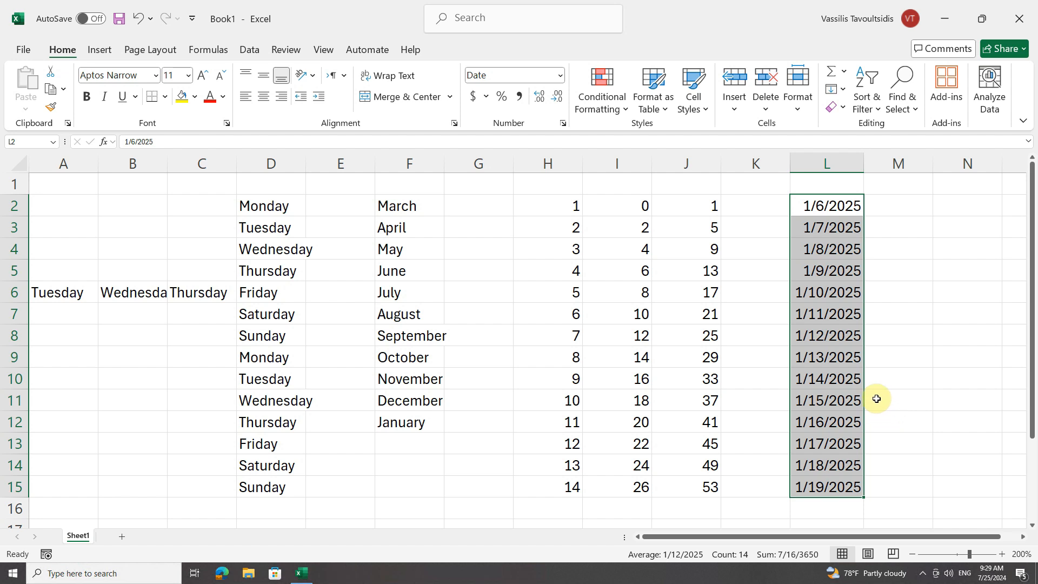
Enter the dates 1/6/2025 in cell M2 and 2/6/2025 in cell M3
left_click(895, 208)
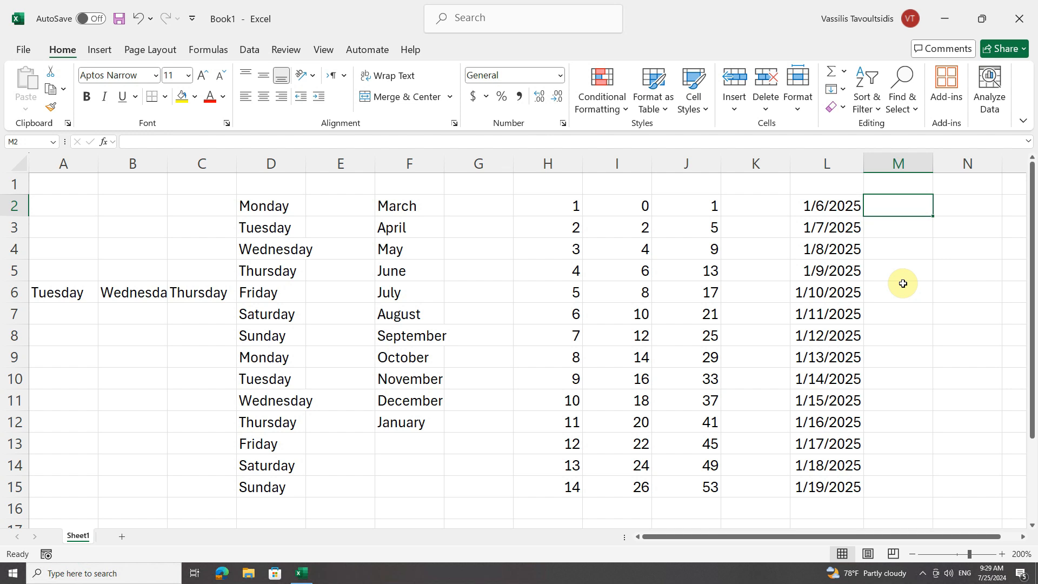
type("1/6/2025")
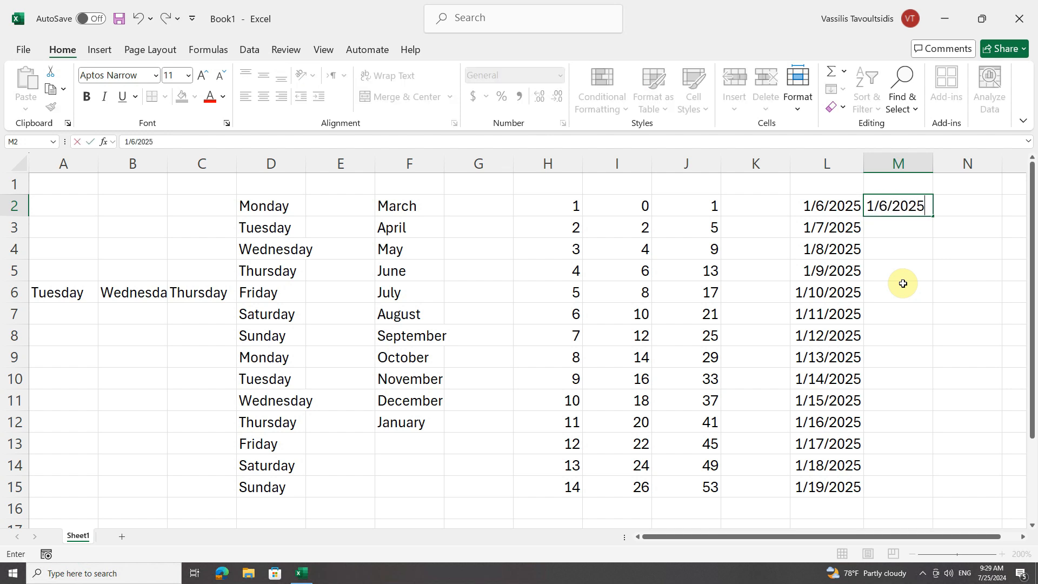
key("Return")
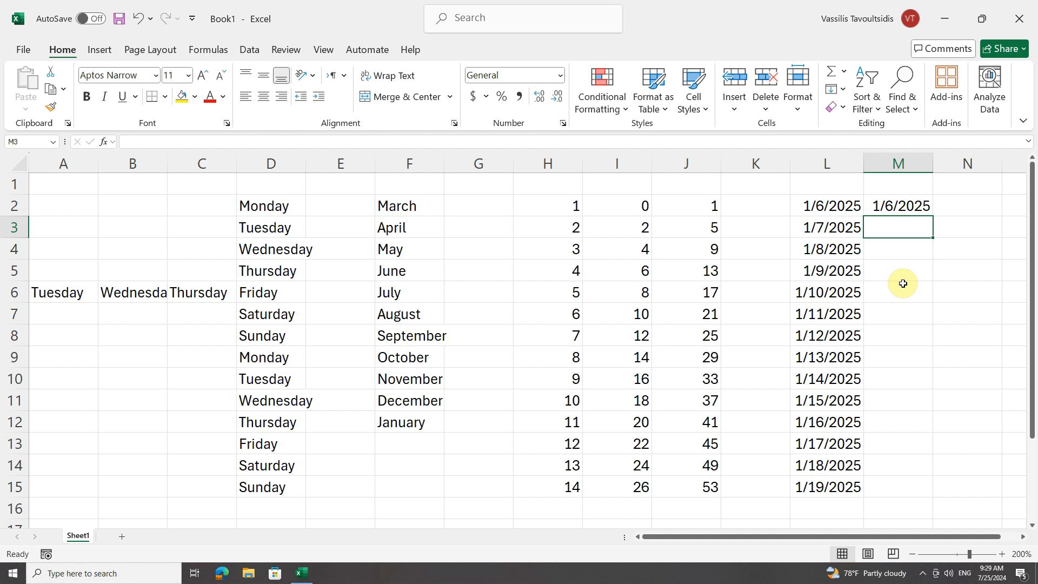
type("2/")
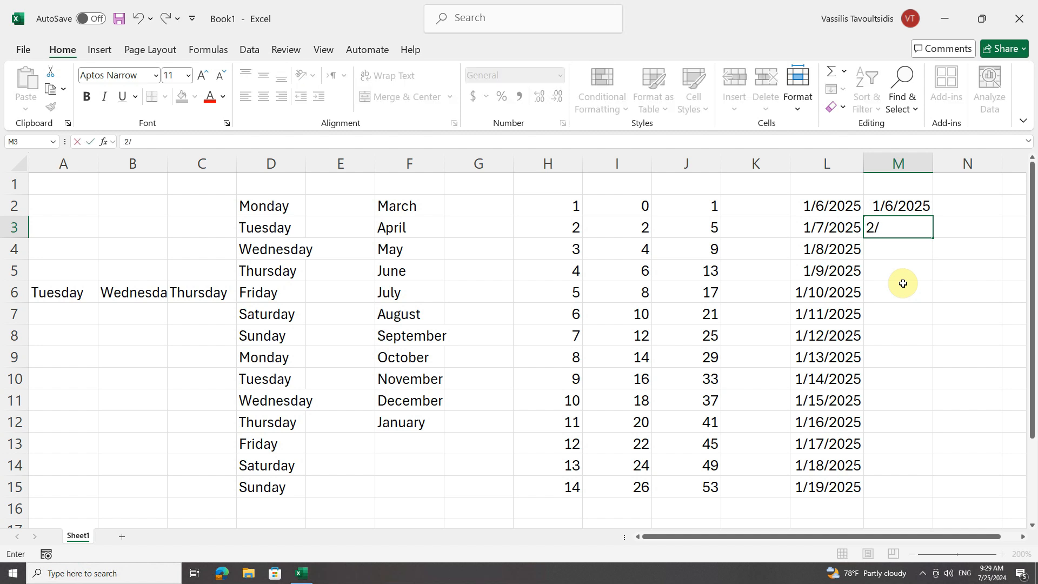
type("6/2025")
key("Return")
Autofill the monthly date series from M2:M3 down to M15 and autofit the width of column M
left_click_drag(902, 206, 918, 491)
left_click_drag(937, 165, 937, 164)
double_click(937, 163)
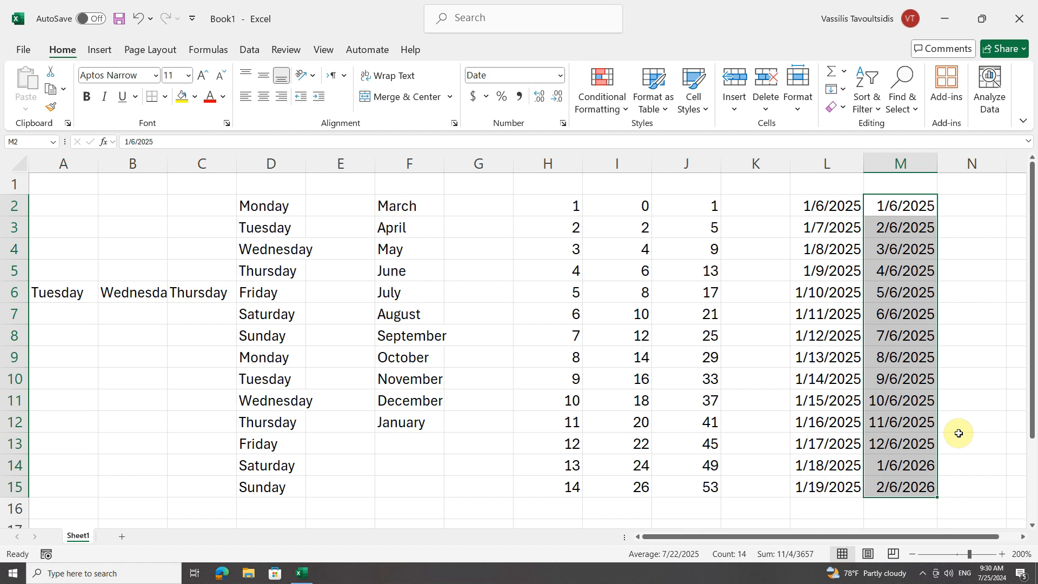
Enter the dates 1/6/2025 in cell N14 and 1/20/2025 in cell N15
left_click(961, 465)
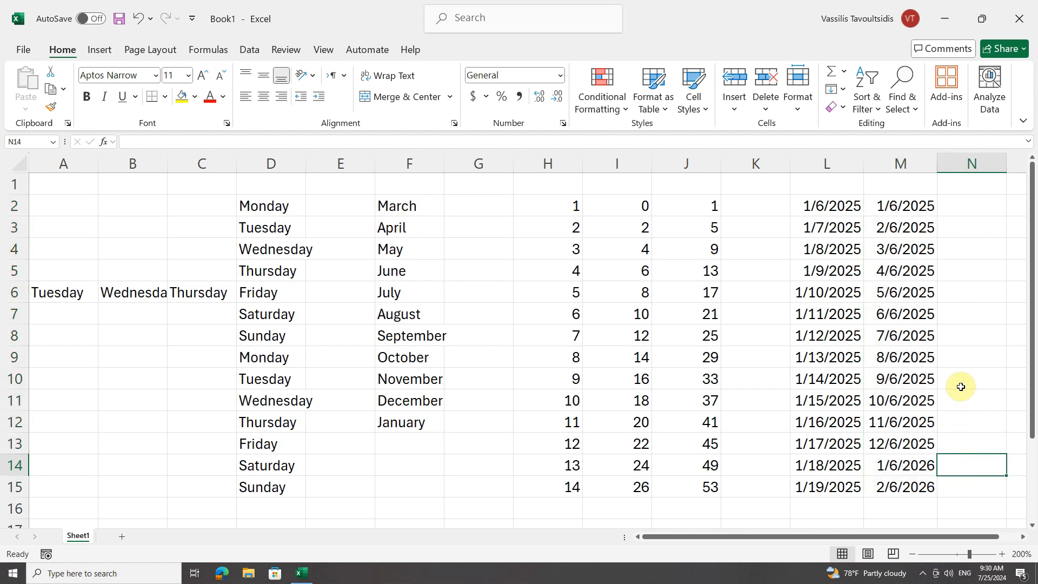
type("1/6/2025")
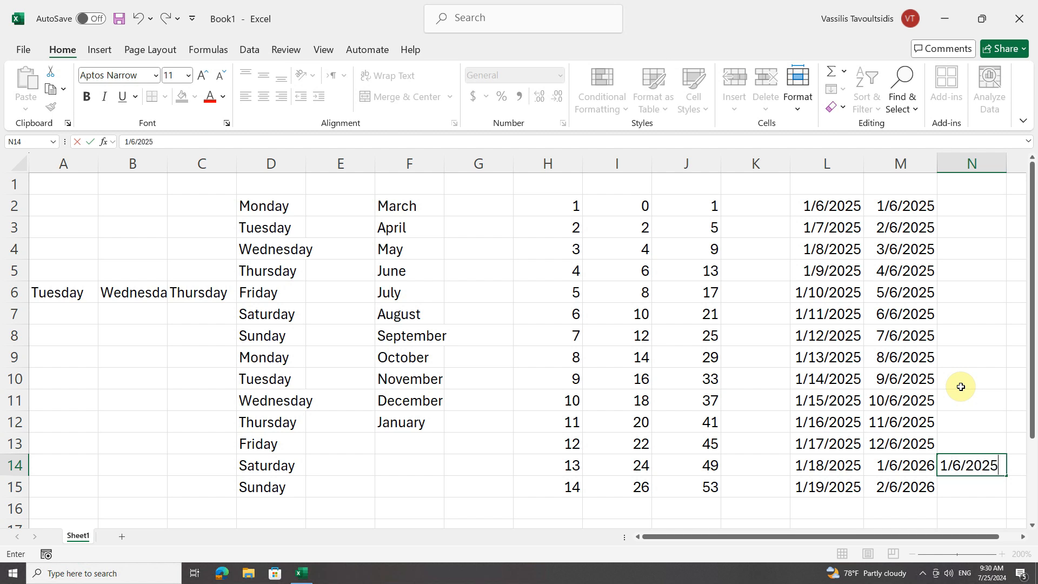
key("Return")
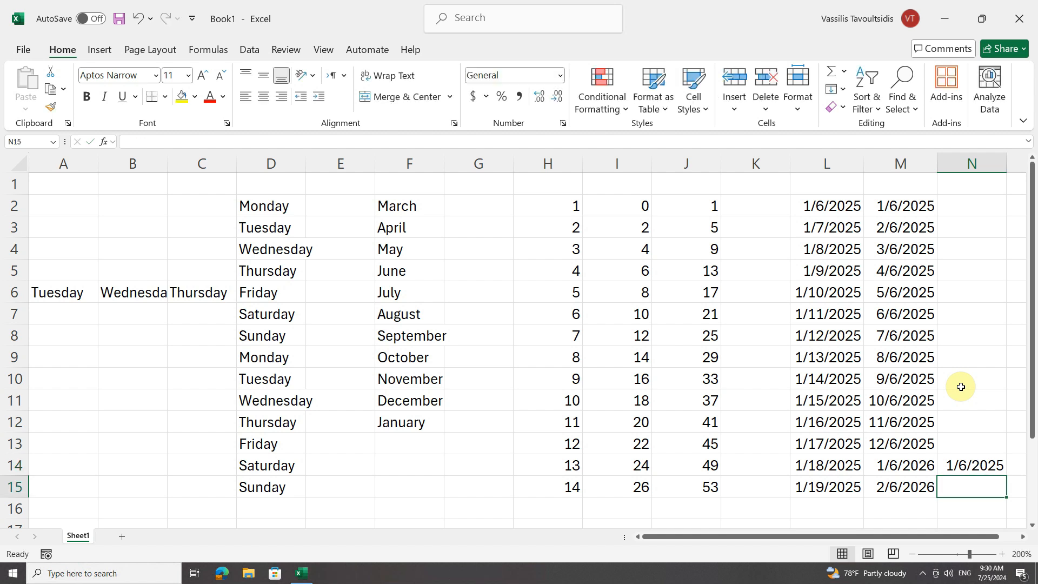
type("1/20/2025")
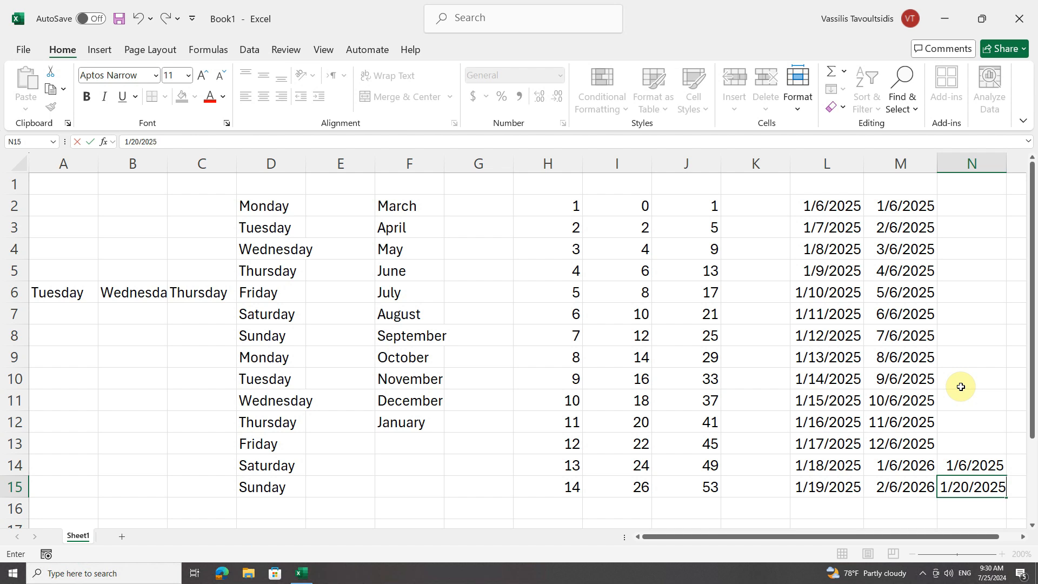
Autofill the two-week date series backwards from N14:N15 up to N2 and autofit the width of column N
left_click_drag(958, 463, 982, 204)
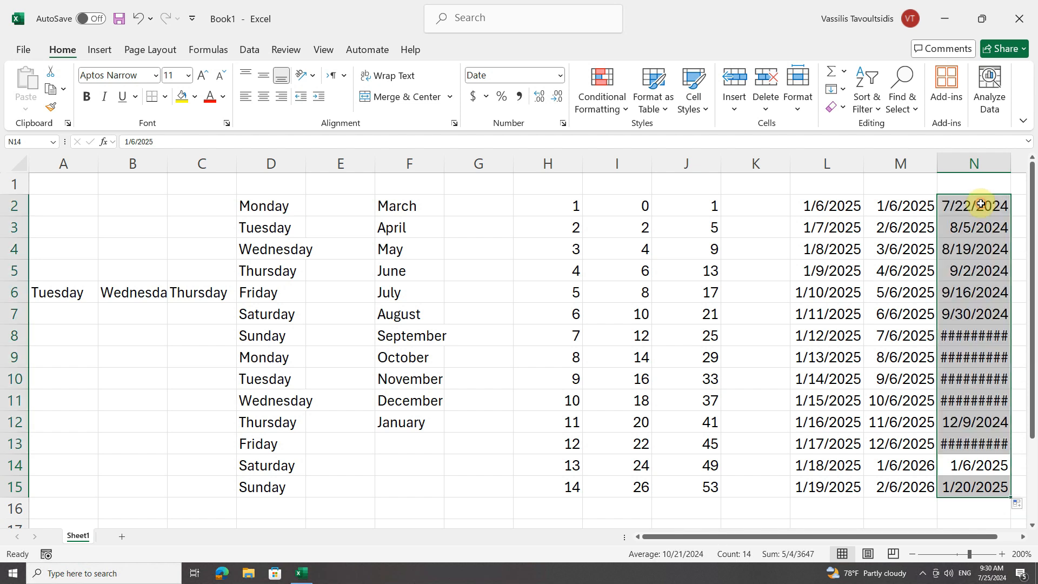
double_click(1011, 163)
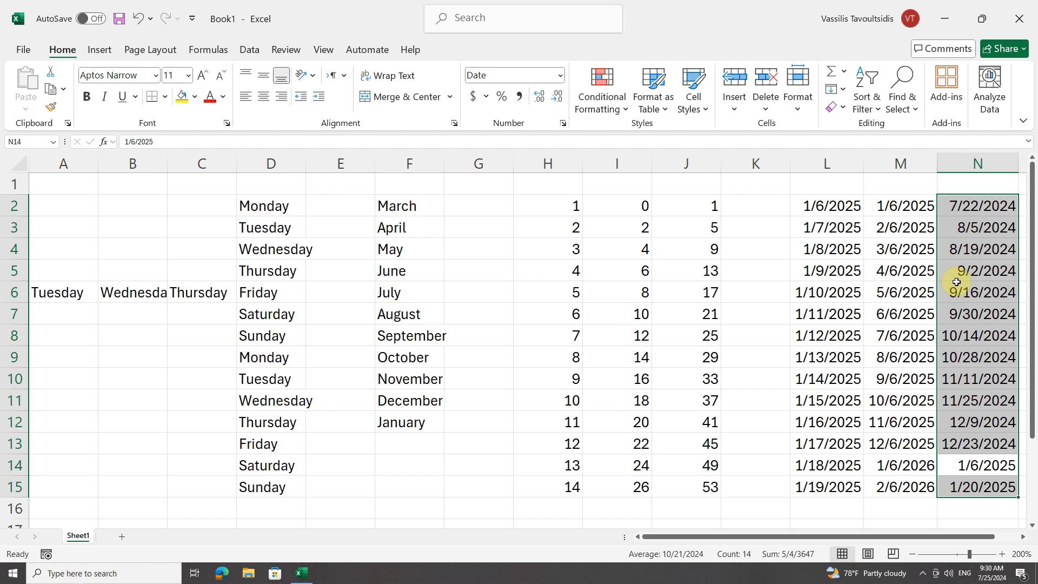
left_click(411, 448)
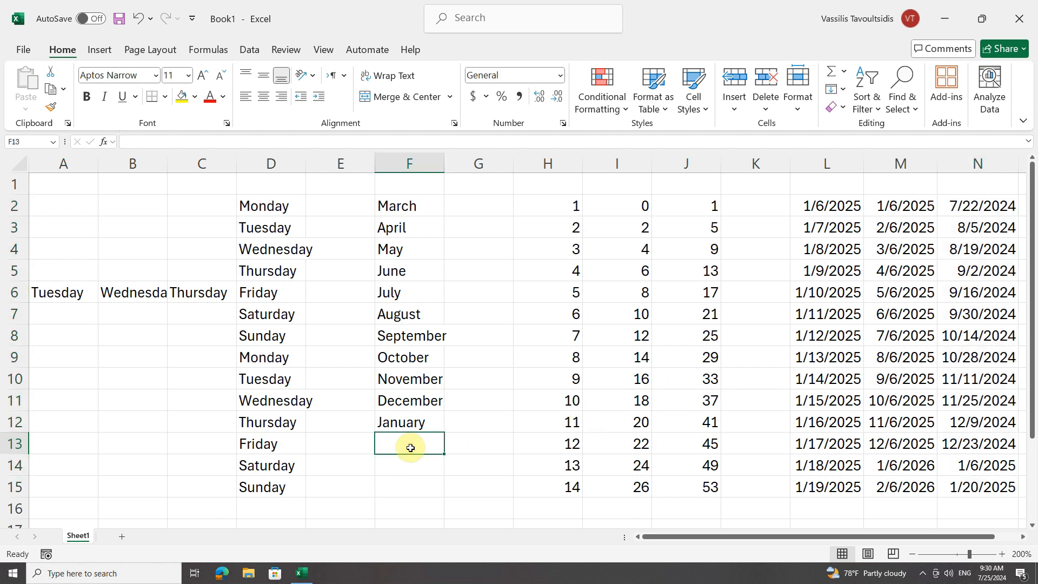